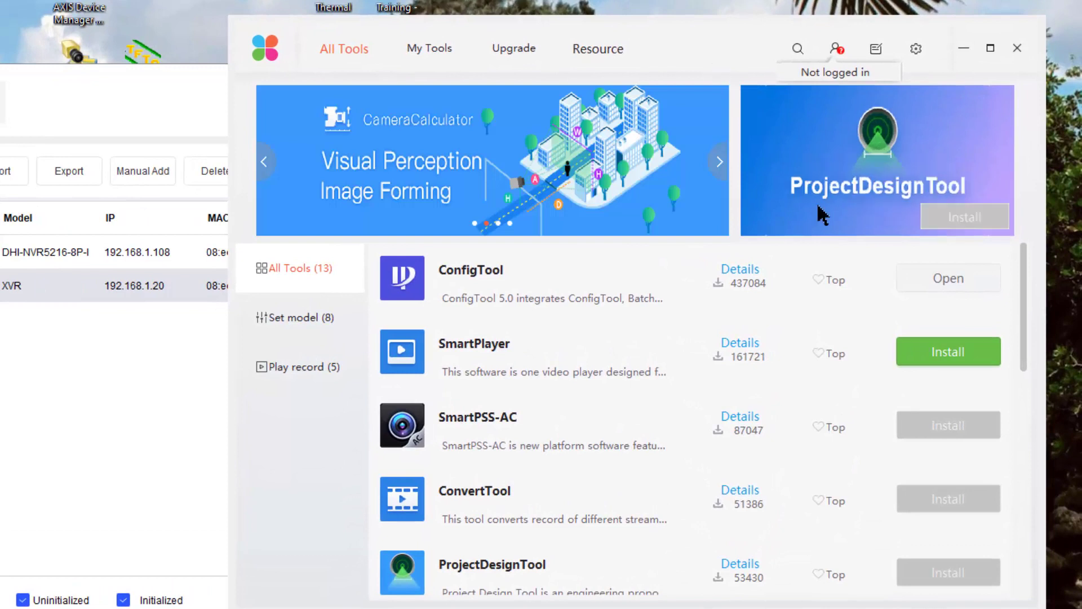
# Bring ConfigTool's Modify IP device list in front of the Dahua Toolbox store
pyautogui.click(75, 355)
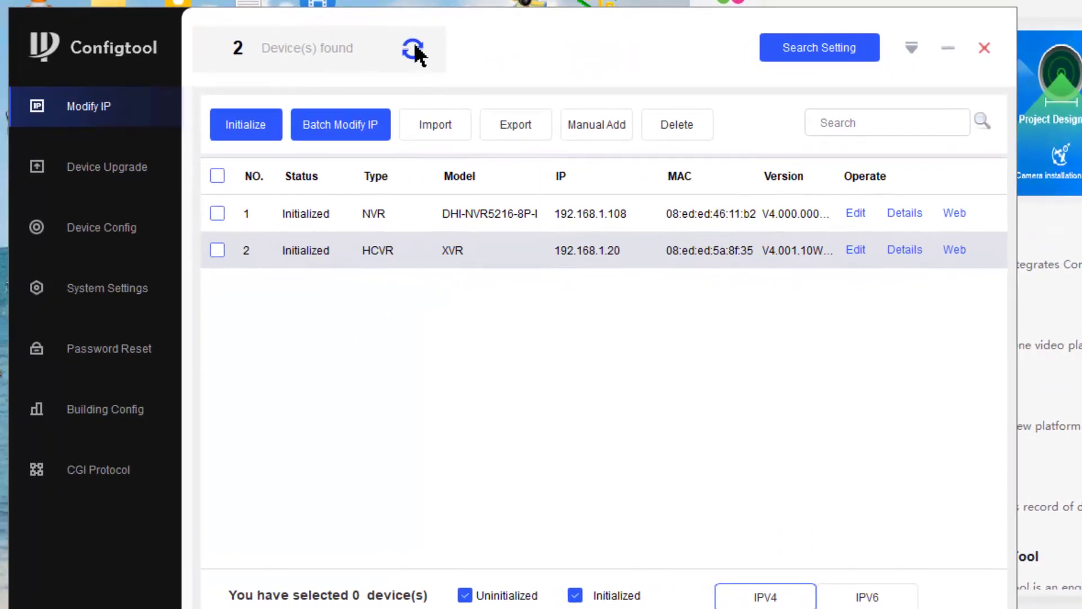
# Rescan the network so the NVR at 192.168.1.108 and the XVR at 192.168.1.20 appear
pyautogui.click(139, 82)
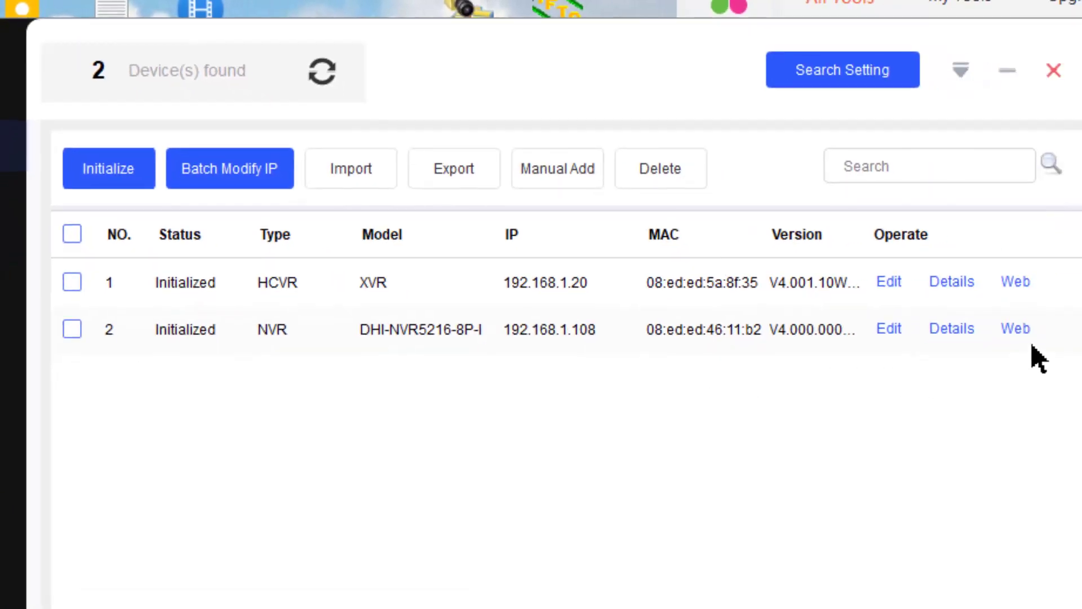
# Check the NVR's details (gateway 192.168.1.1) and try its web page at 192.168.1.108
pyautogui.click(956, 329)
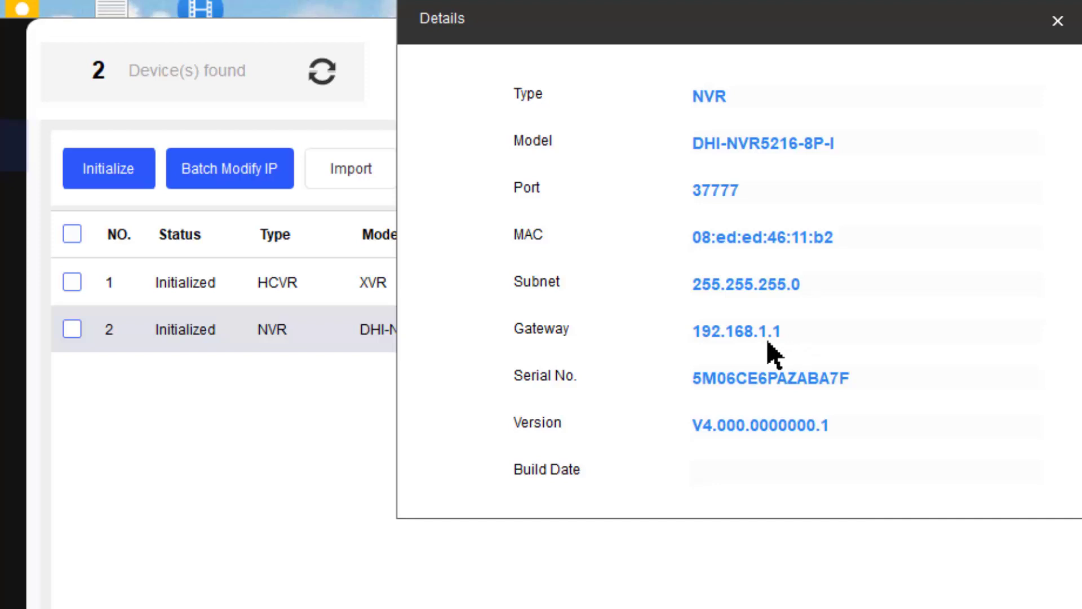
pyautogui.click(1058, 21)
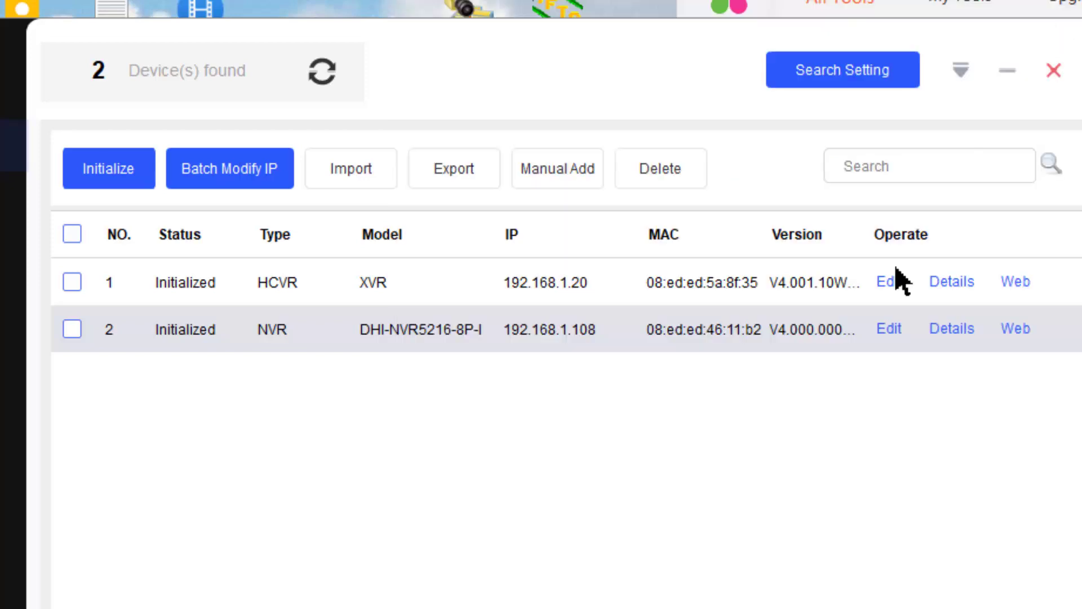
pyautogui.click(1015, 330)
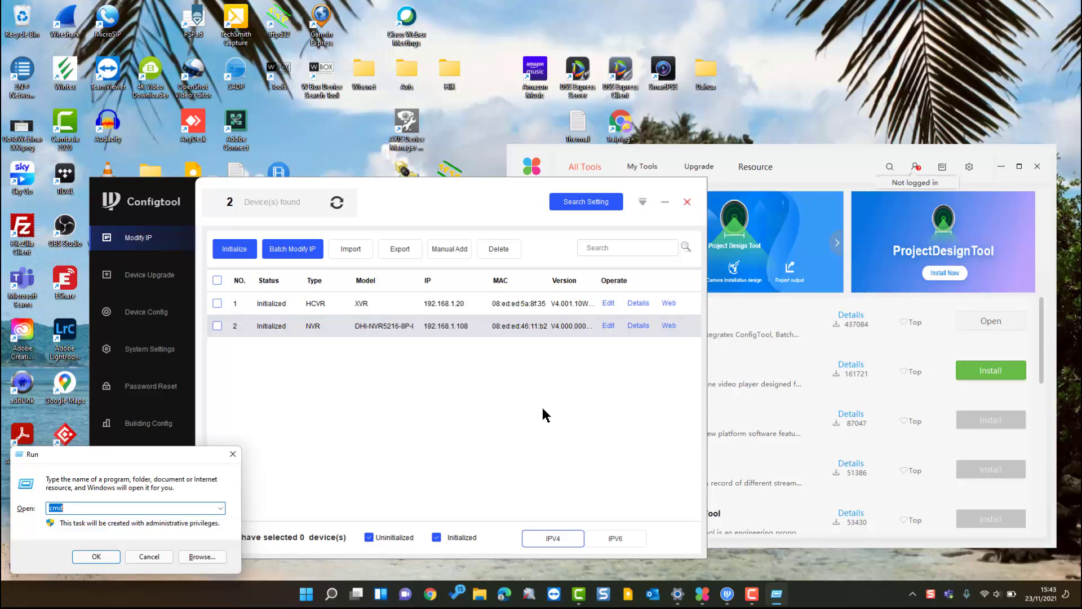
# Run ipconfig in an administrator Command Prompt, revealing gateway 192.168.1.254, then return to ConfigTool
pyautogui.click(233, 453)
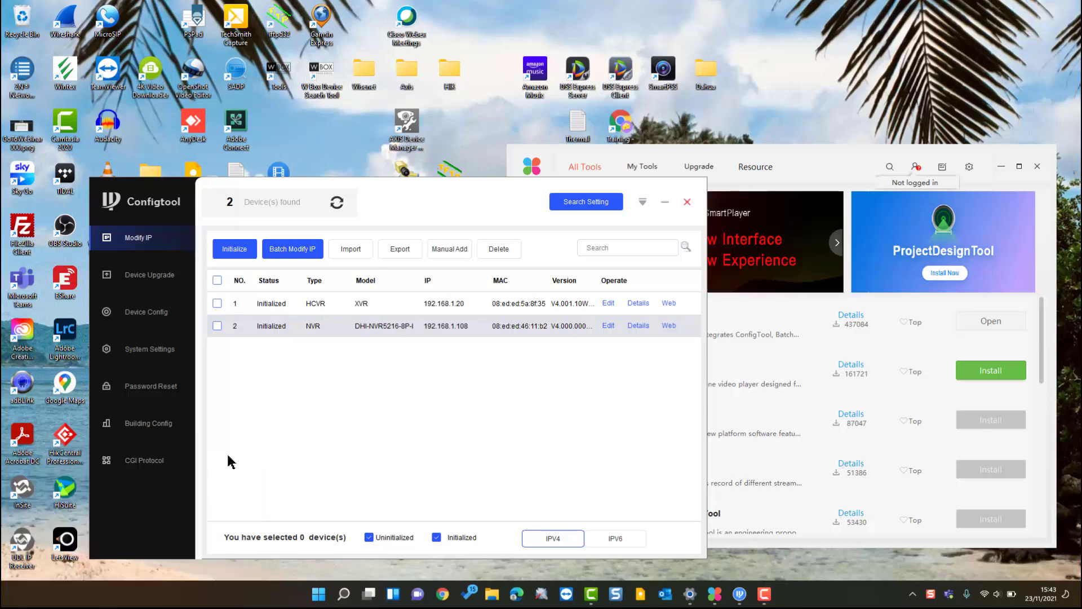
pyautogui.press('super+r')
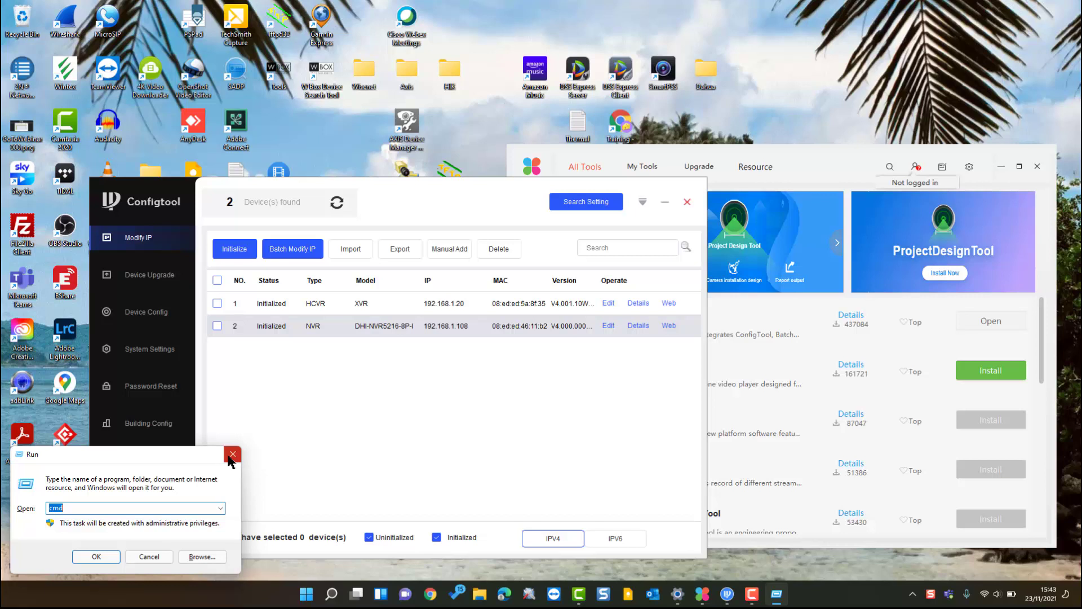
pyautogui.press('Return')
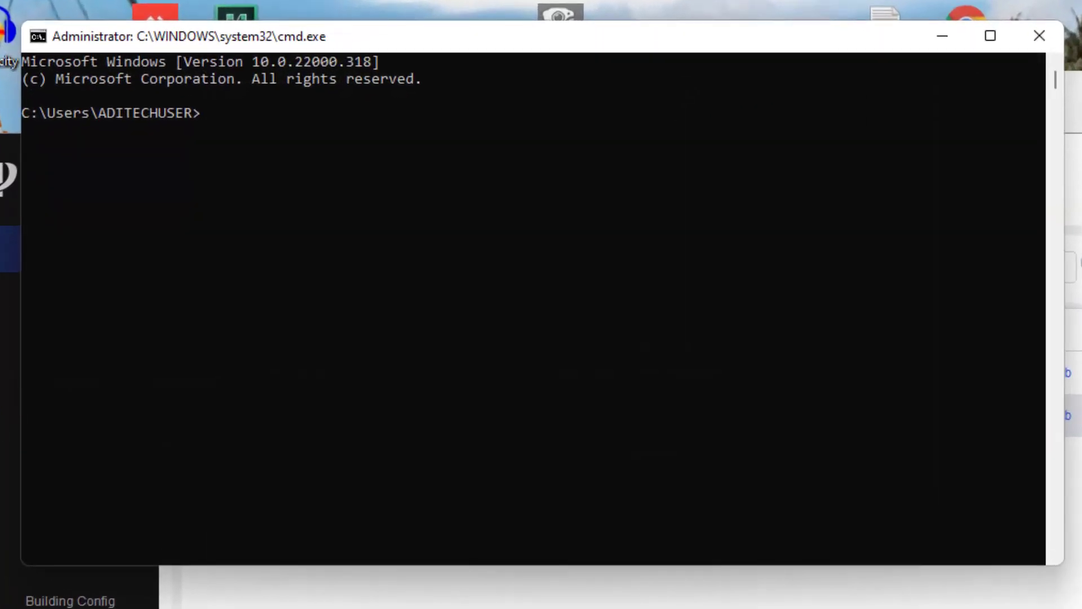
pyautogui.write('ipconfig')
pyautogui.press('Return')
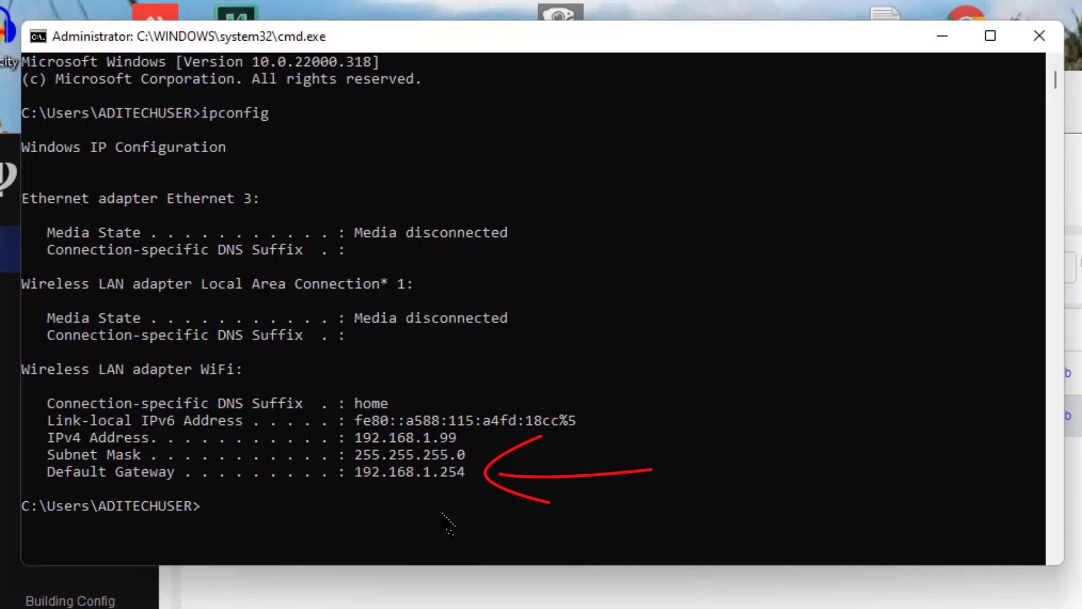
pyautogui.hotkey('alt', 'Tab')
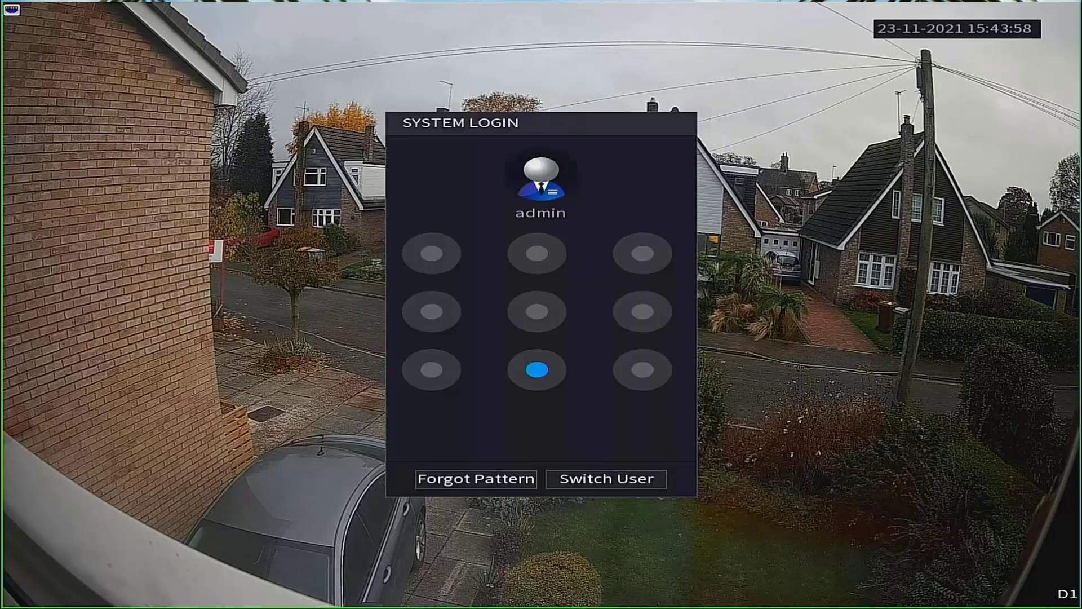
# Draw the unlock pattern on the NVR's System Login screen to open the main menu
pyautogui.moveTo(431, 369)
pyautogui.mouseDown()
pyautogui.moveTo(425, 242)
pyautogui.moveTo(641, 271)
pyautogui.moveTo(646, 367)
pyautogui.mouseUp()
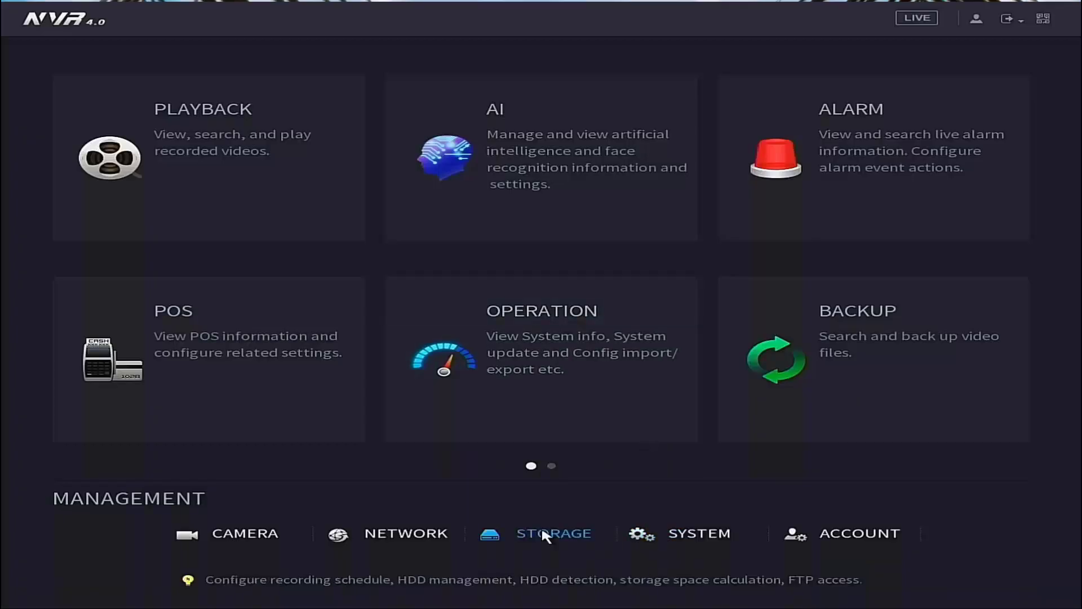
# Switch on Enable in the NVR's Network P2P settings, then go to the TCP/IP page
pyautogui.click(397, 540)
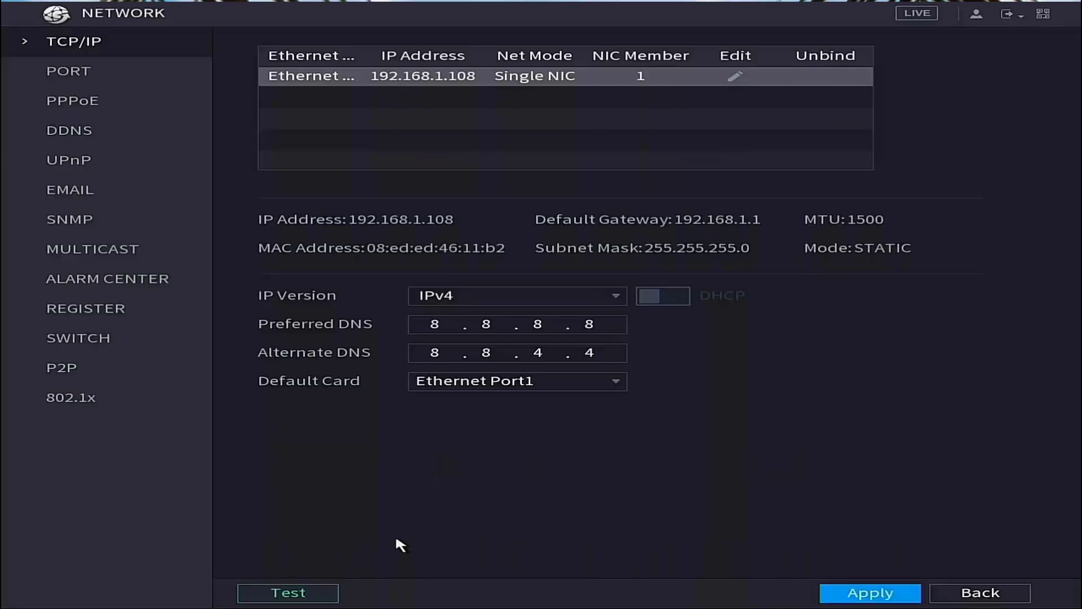
pyautogui.click(84, 370)
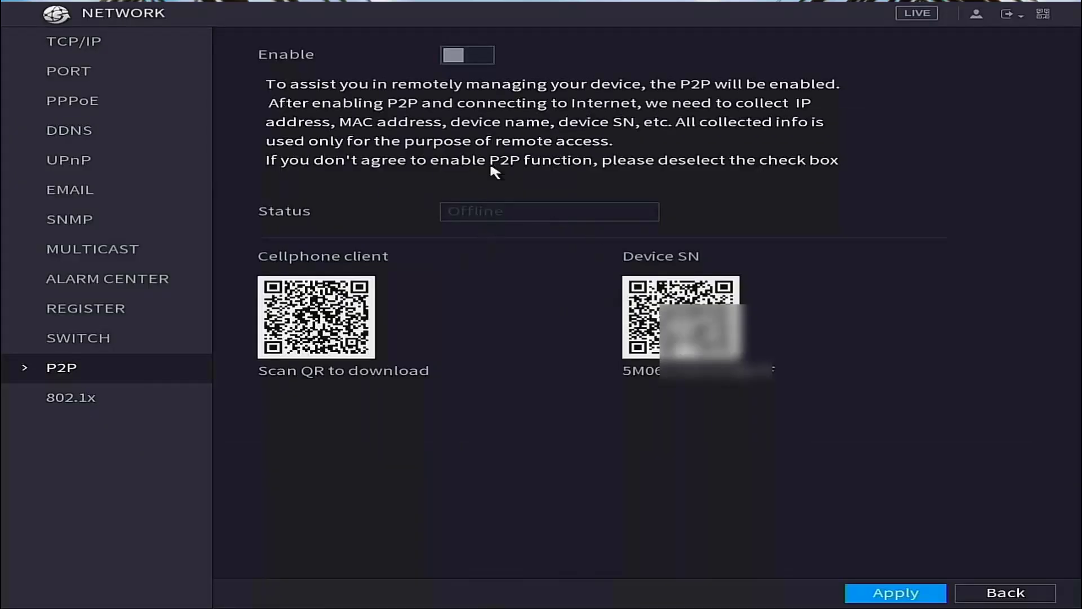
pyautogui.click(473, 56)
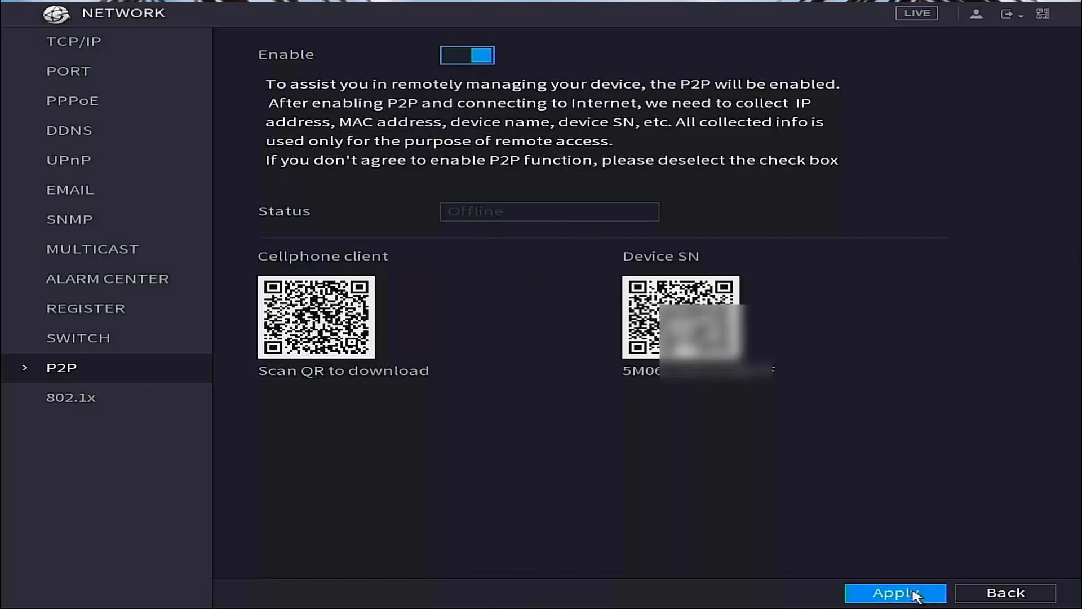
pyautogui.click(79, 339)
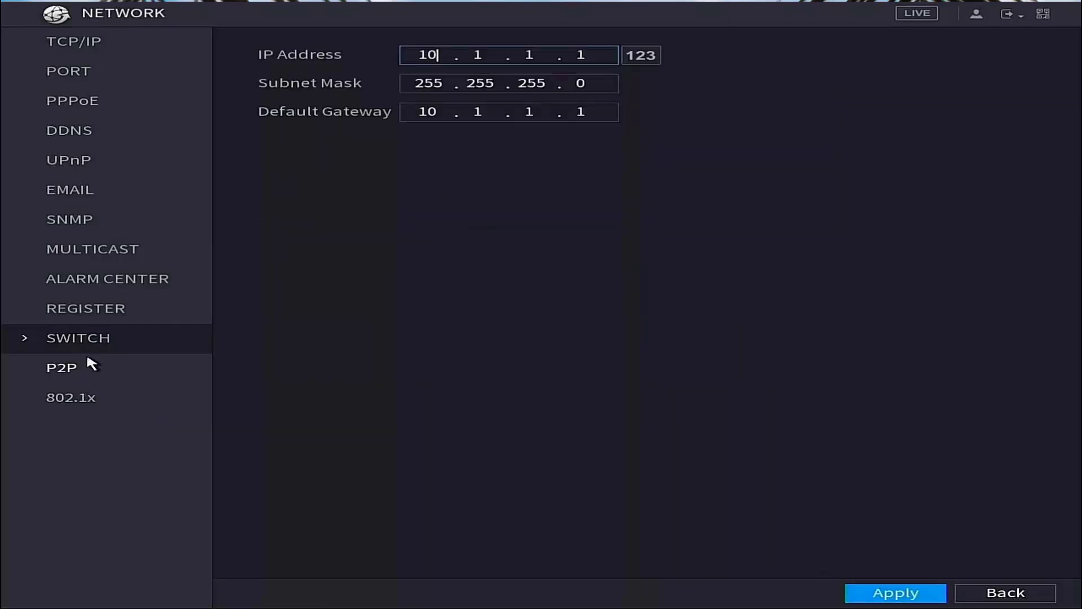
pyautogui.click(72, 365)
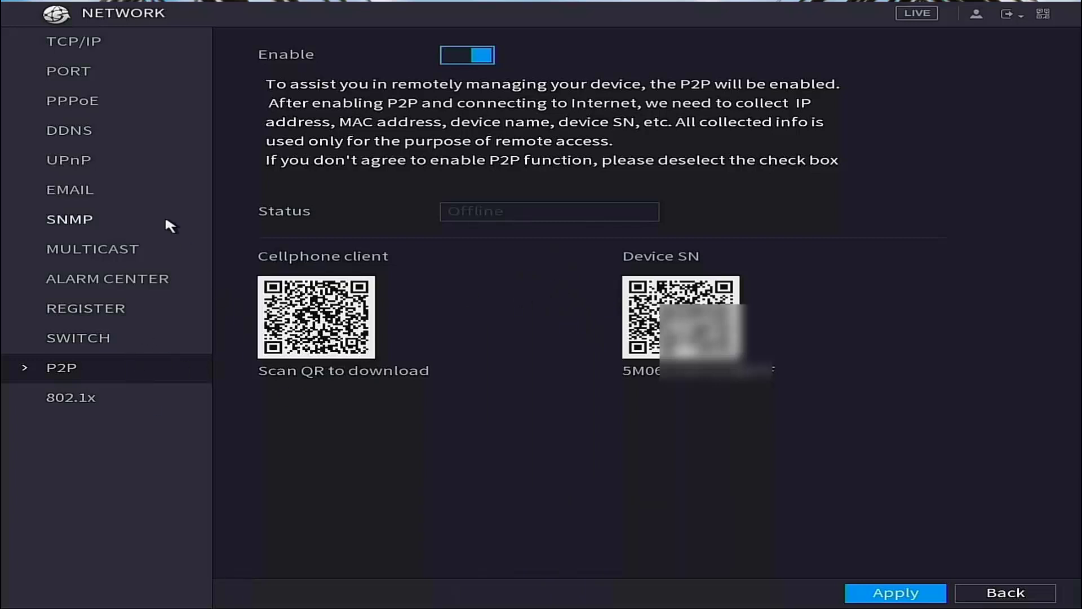
pyautogui.click(92, 46)
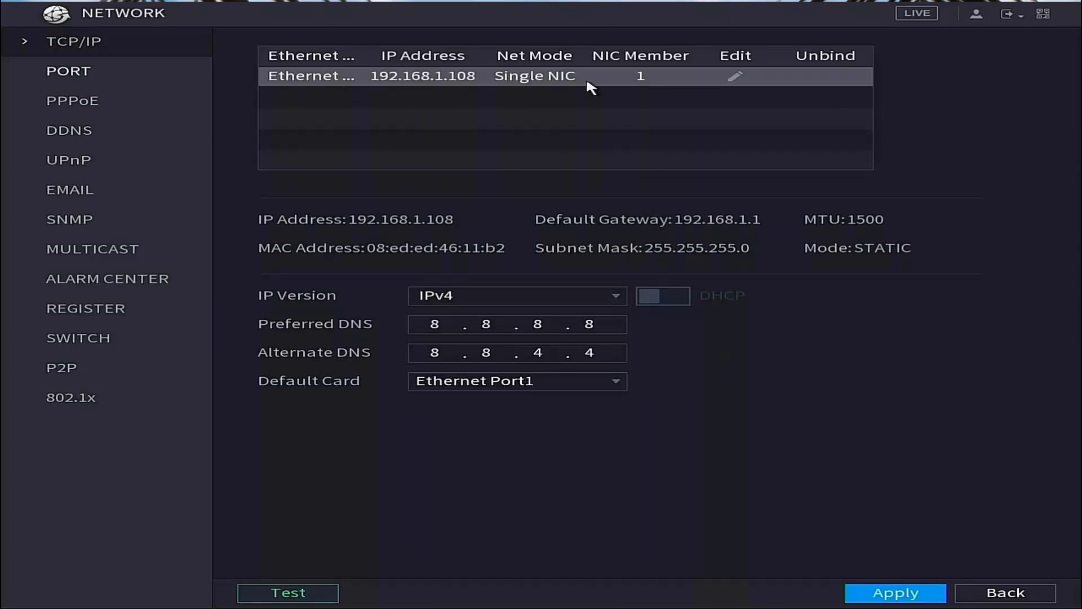
# Switch Ethernet Port1 to DHCP and apply the TCP/IP change
pyautogui.click(734, 77)
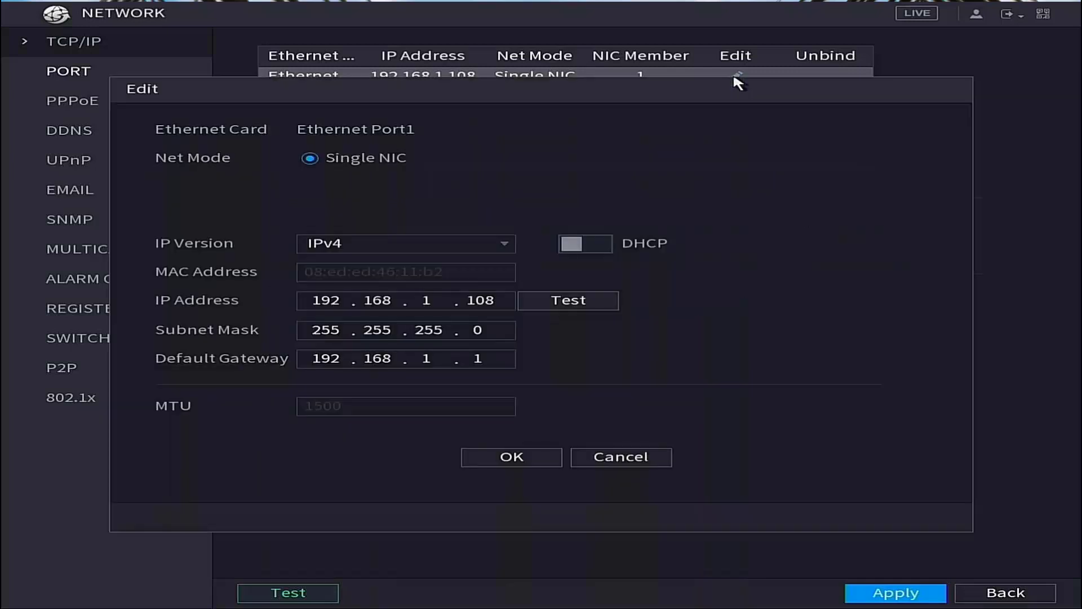
pyautogui.click(607, 251)
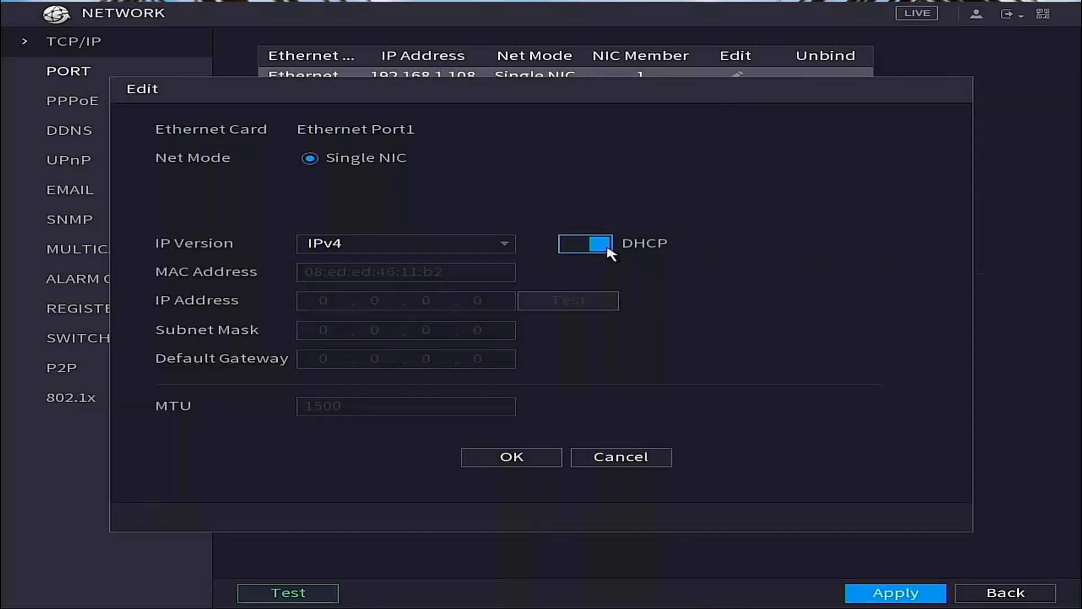
pyautogui.click(542, 462)
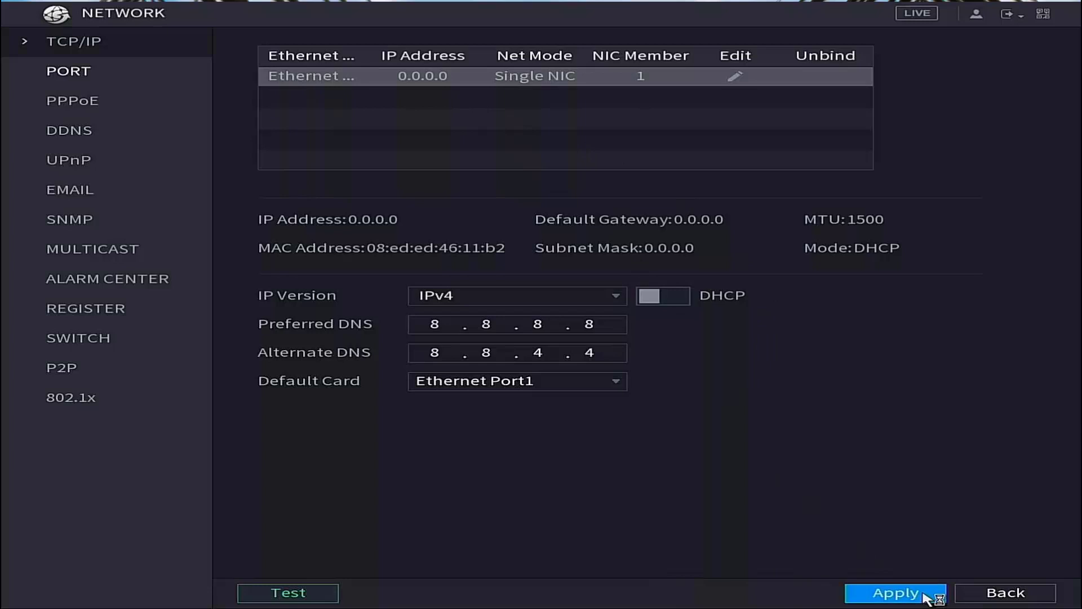
pyautogui.click(879, 594)
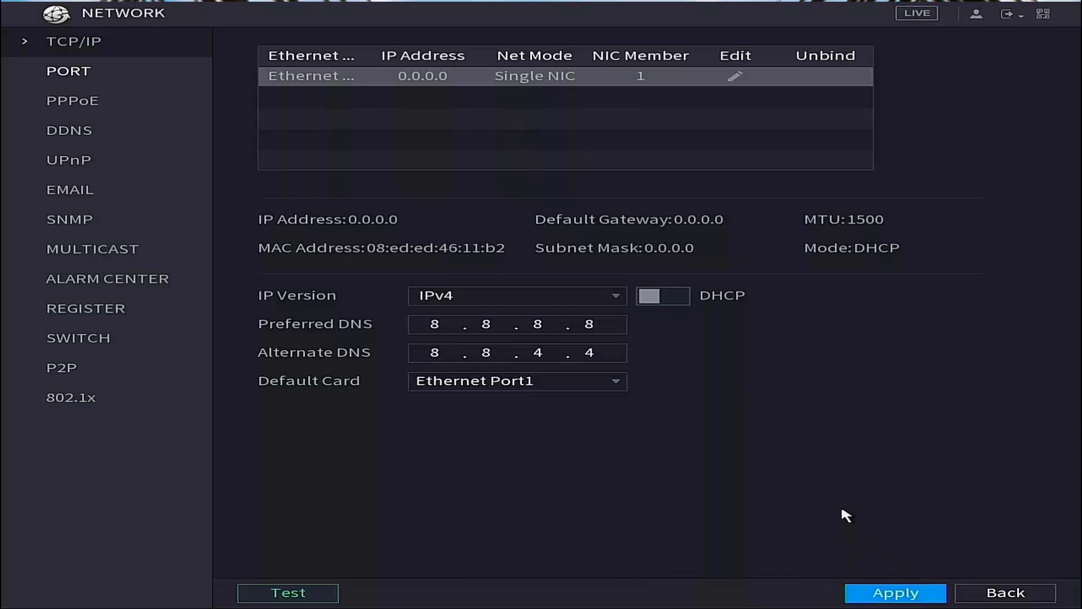
# Verify Port1 now has IP 192.168.1.153 with gateway 192.168.1.254, leaving settings unchanged
pyautogui.click(68, 71)
pyautogui.click(74, 43)
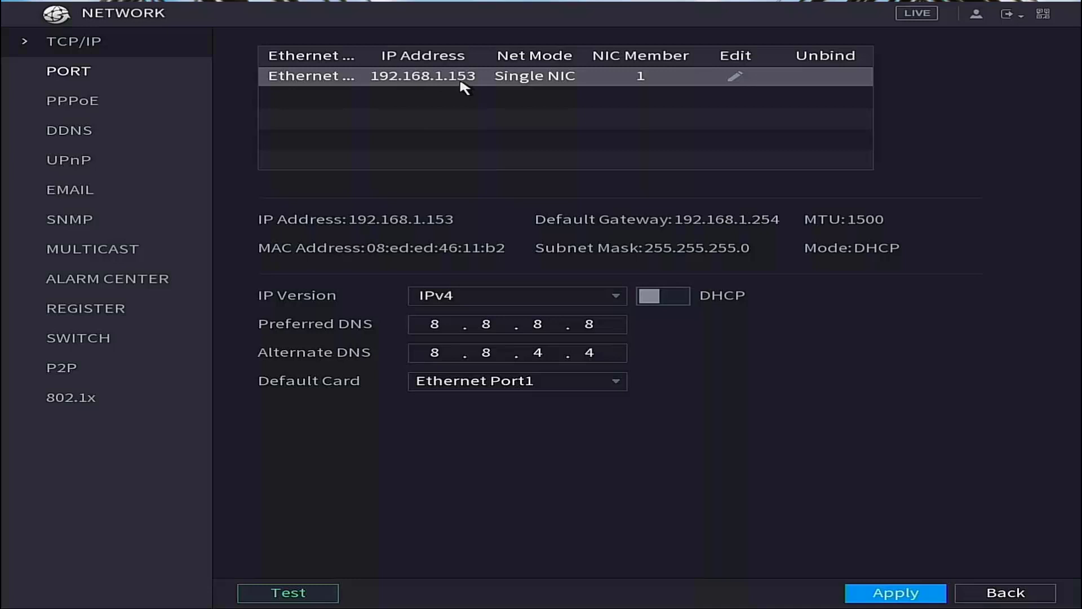
pyautogui.click(732, 78)
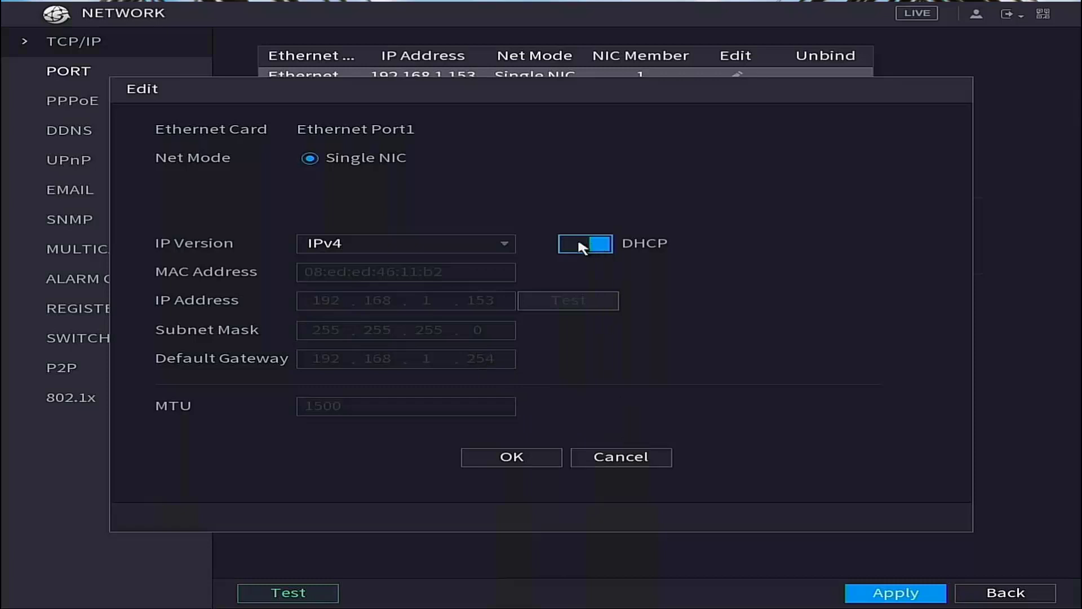
pyautogui.click(625, 461)
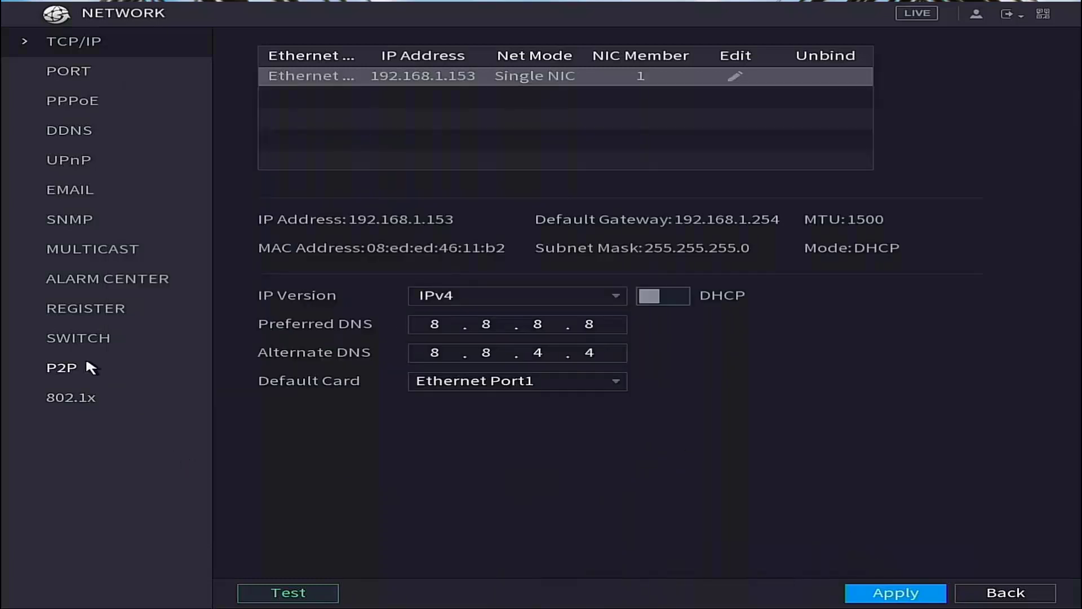
# Open the P2P page from the NVR's NETWORK menu
pyautogui.click(68, 368)
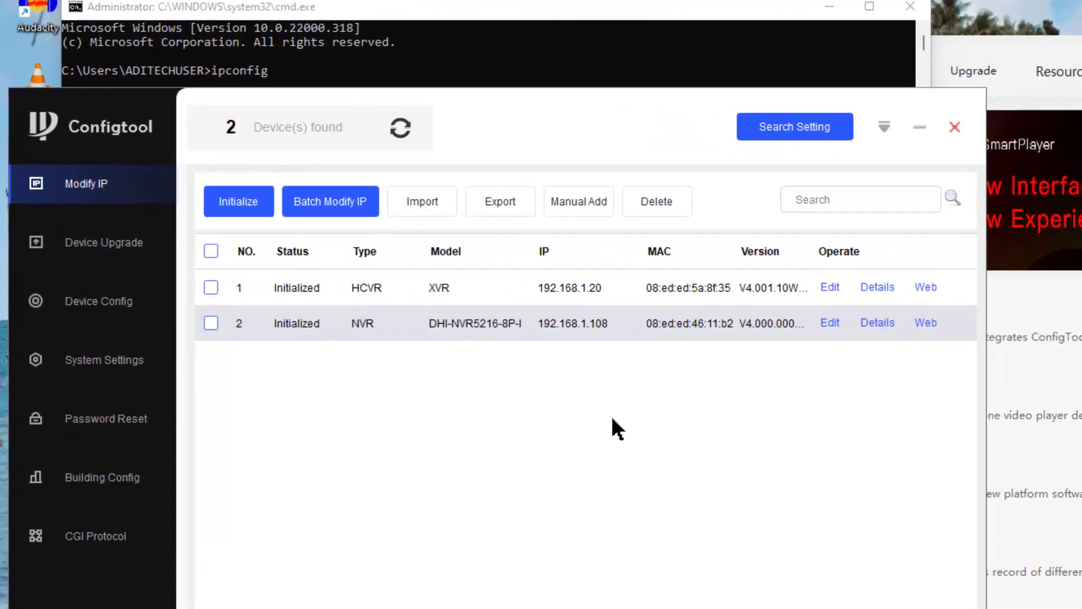
# Rescan ConfigTool's device list until the NVR shows at 192.168.1.153
pyautogui.click(402, 128)
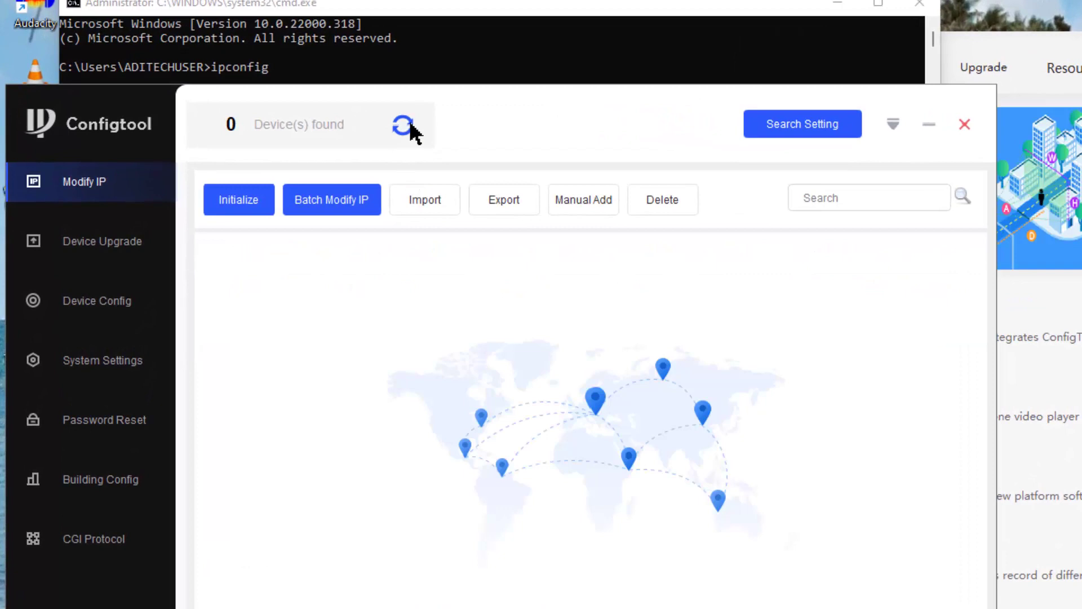
pyautogui.click(402, 125)
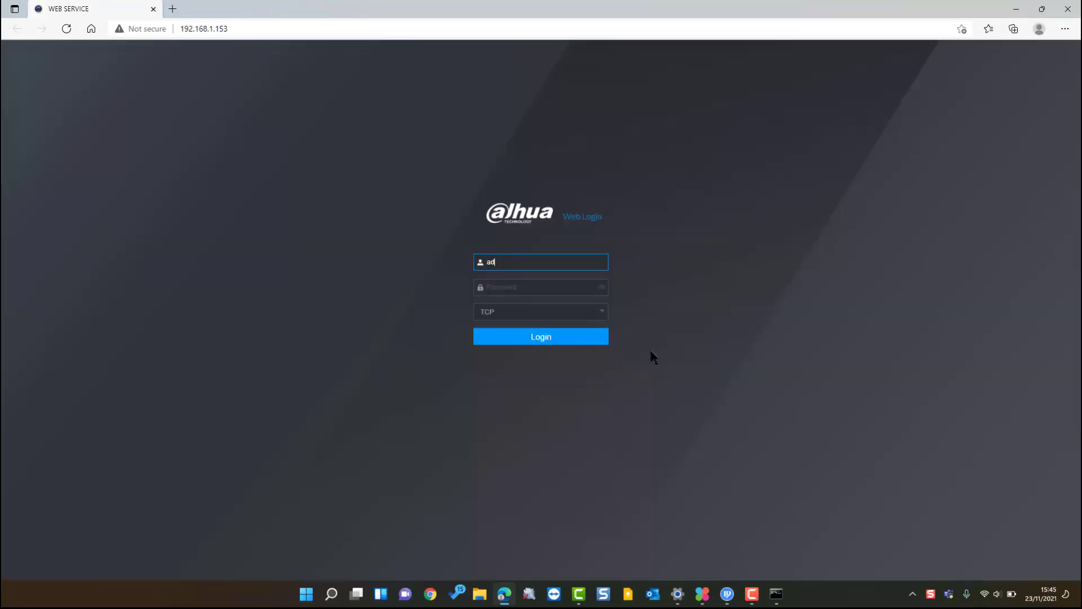
# Log in to the NVR web page at 192.168.1.153, declining password saving and dismissing No HDD
pyautogui.press('Tab')
pyautogui.write('•••')
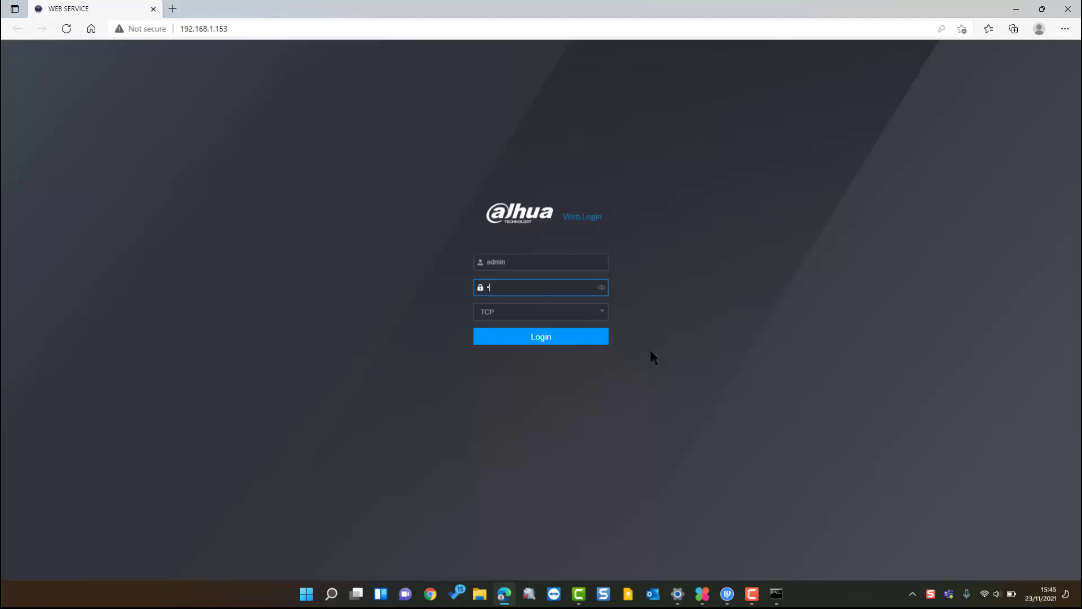
pyautogui.write('•••••')
pyautogui.press('Return')
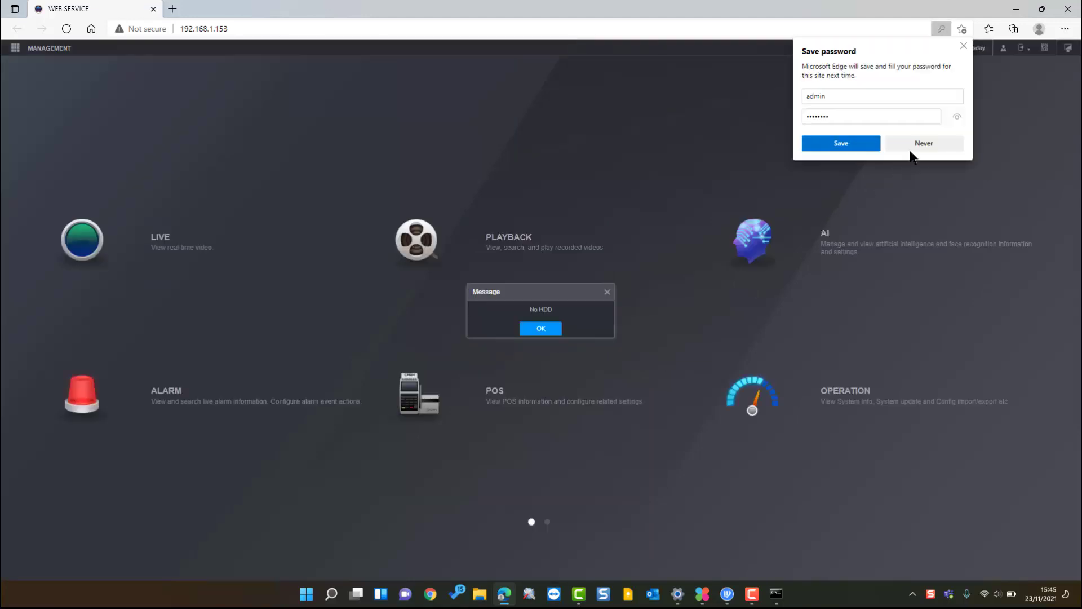
pyautogui.click(913, 147)
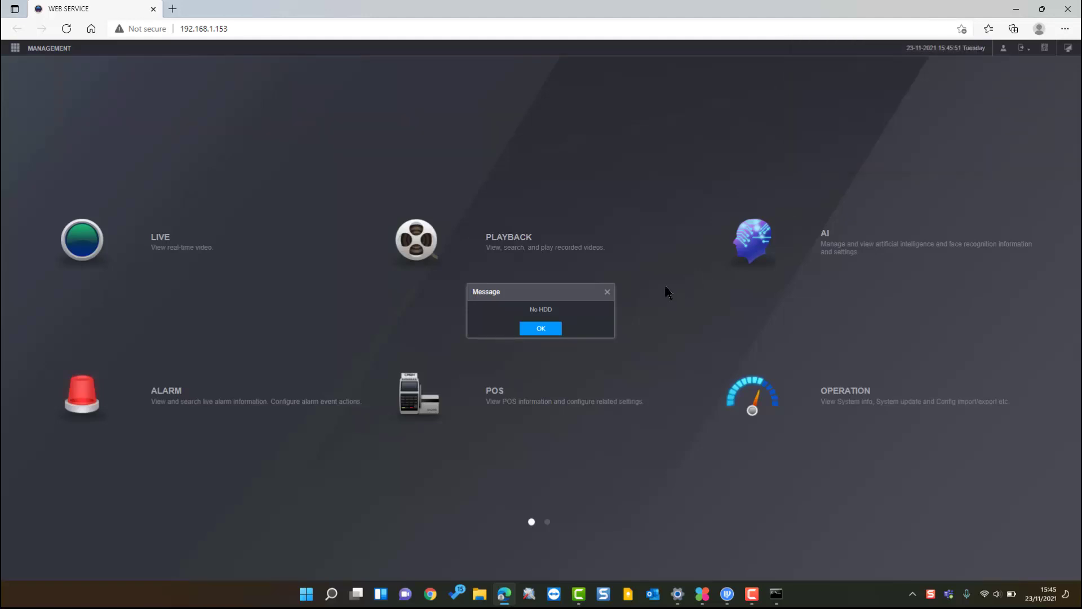
pyautogui.click(551, 335)
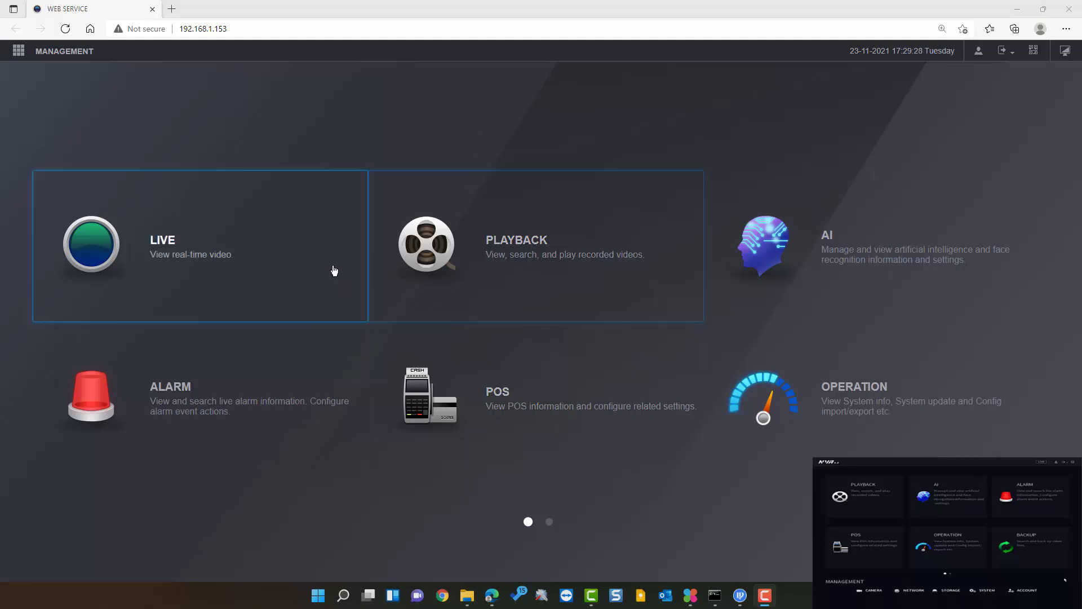
pyautogui.click(19, 52)
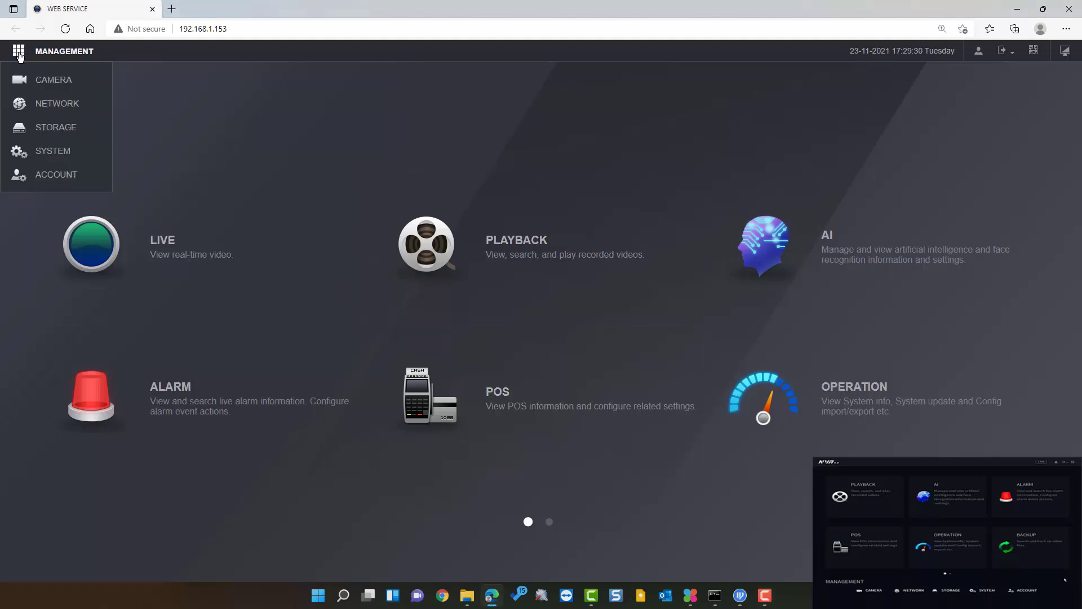
pyautogui.click(49, 111)
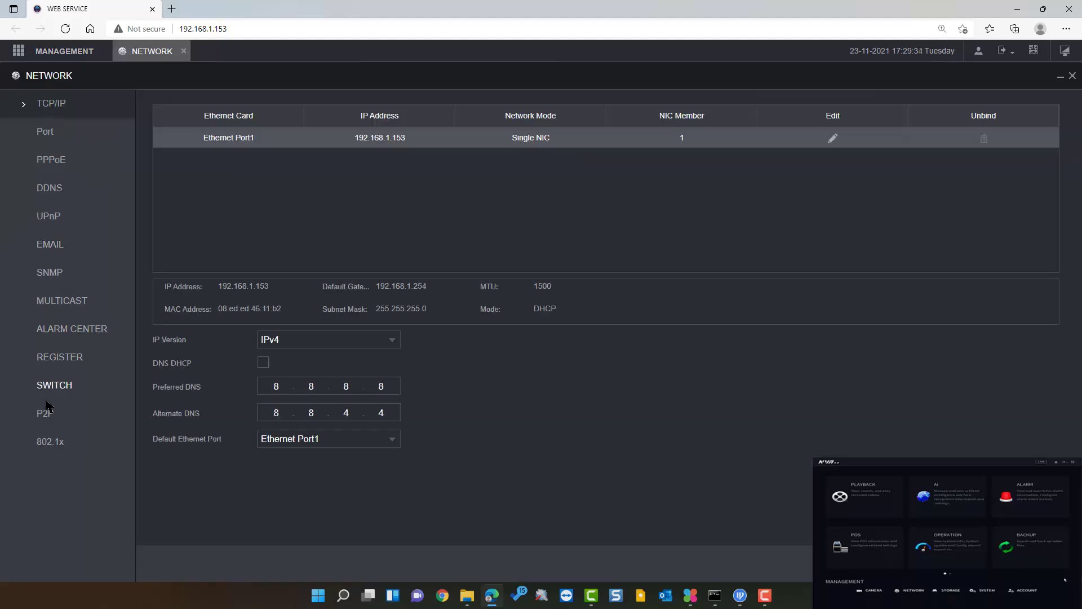
pyautogui.click(48, 416)
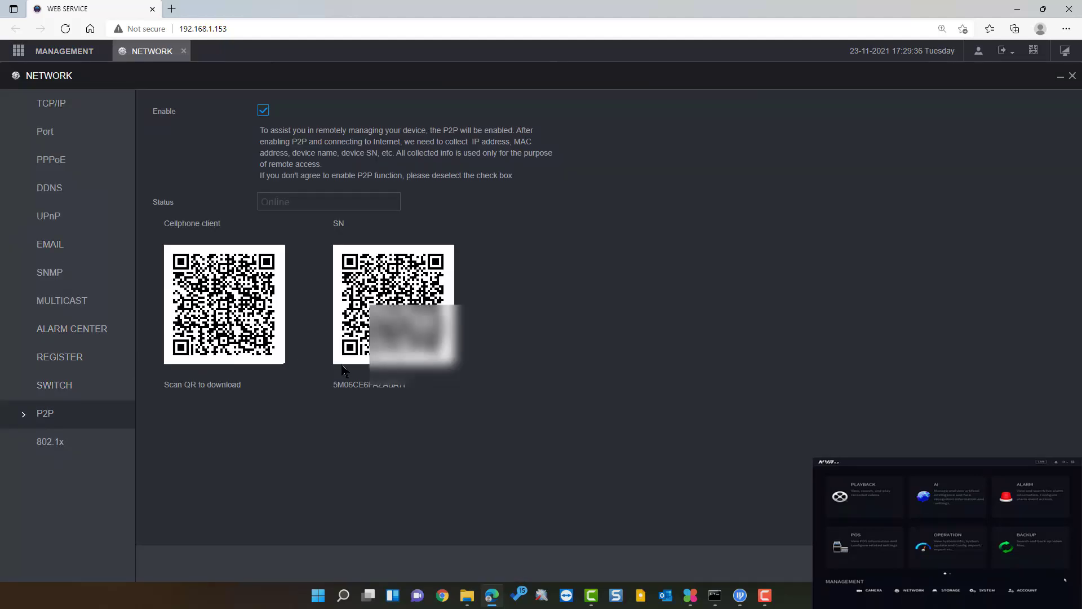
pyautogui.click(184, 52)
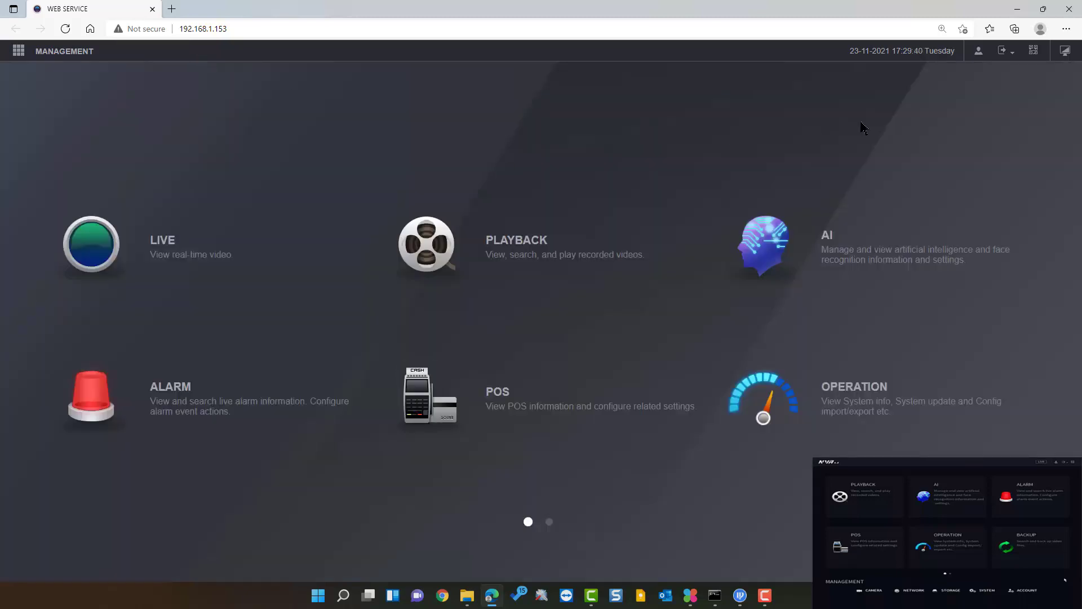
pyautogui.click(1033, 53)
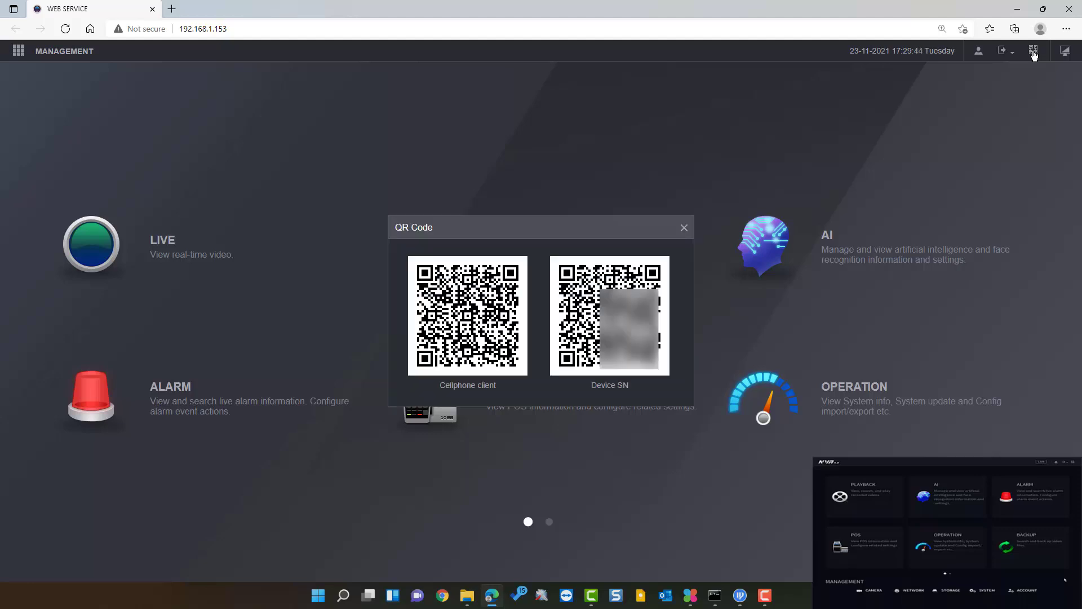
pyautogui.click(685, 228)
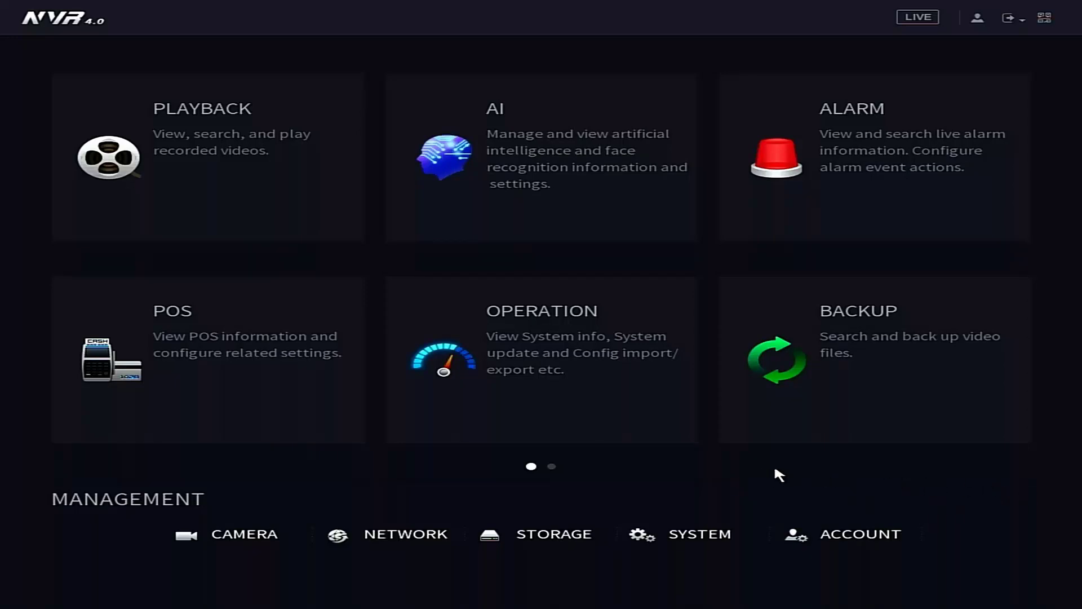
pyautogui.click(1044, 18)
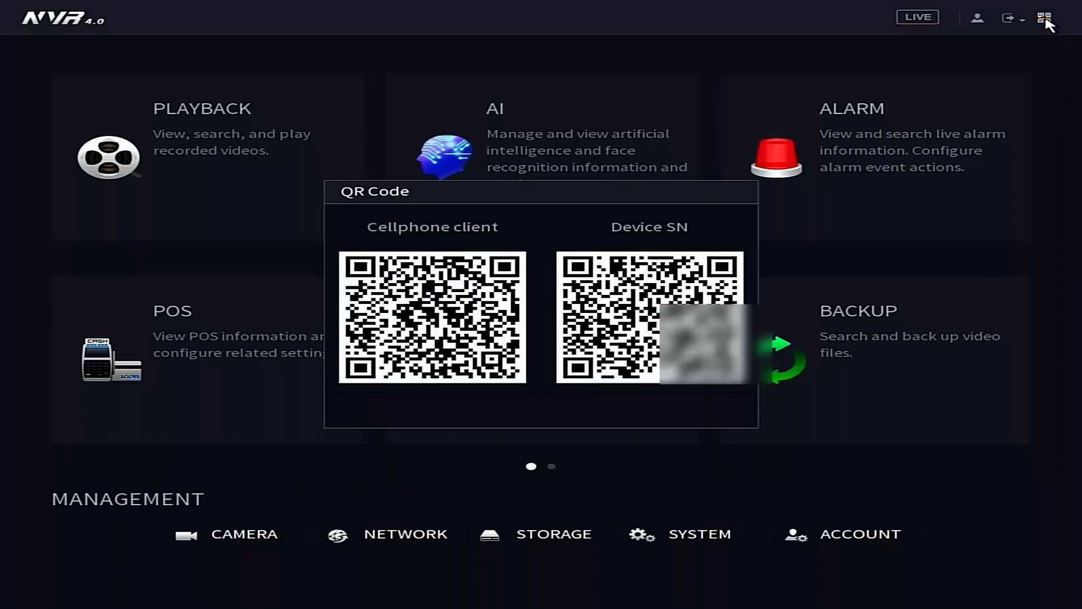
pyautogui.click(878, 205)
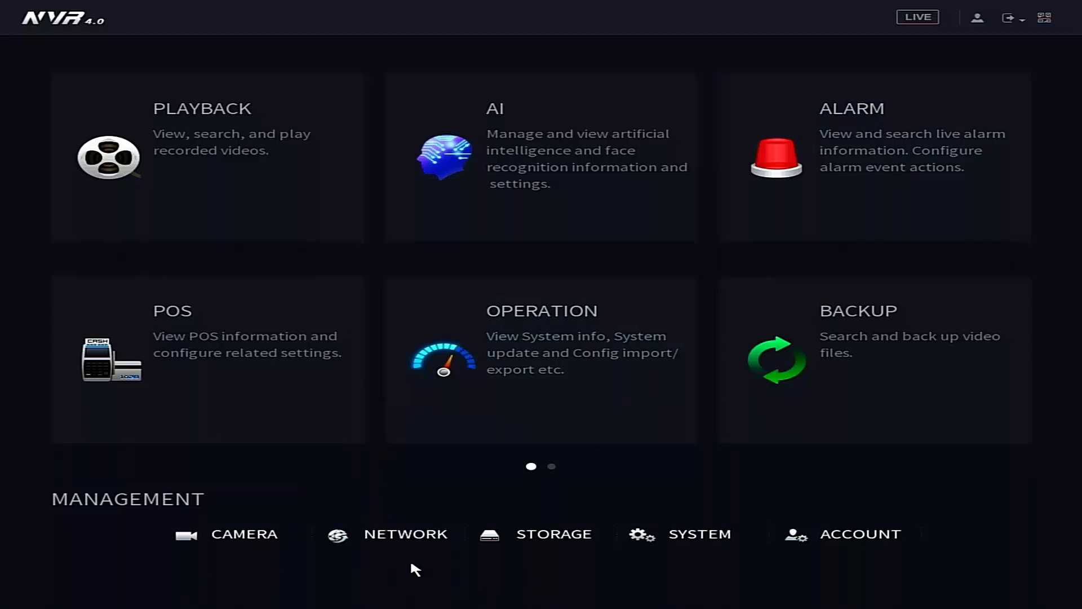
pyautogui.click(413, 540)
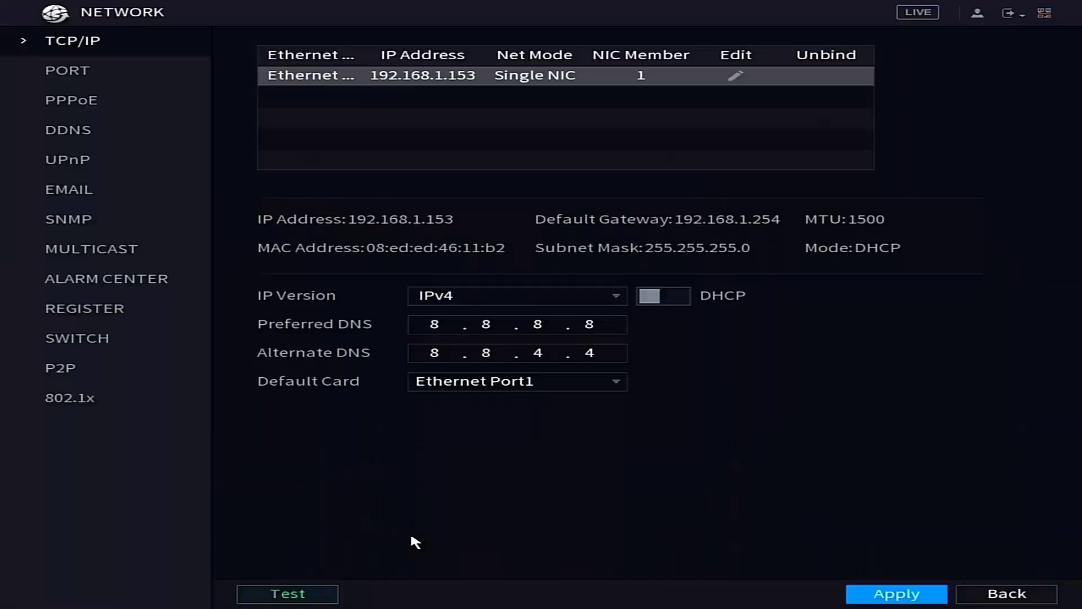
pyautogui.click(61, 372)
pyautogui.rightClick(302, 440)
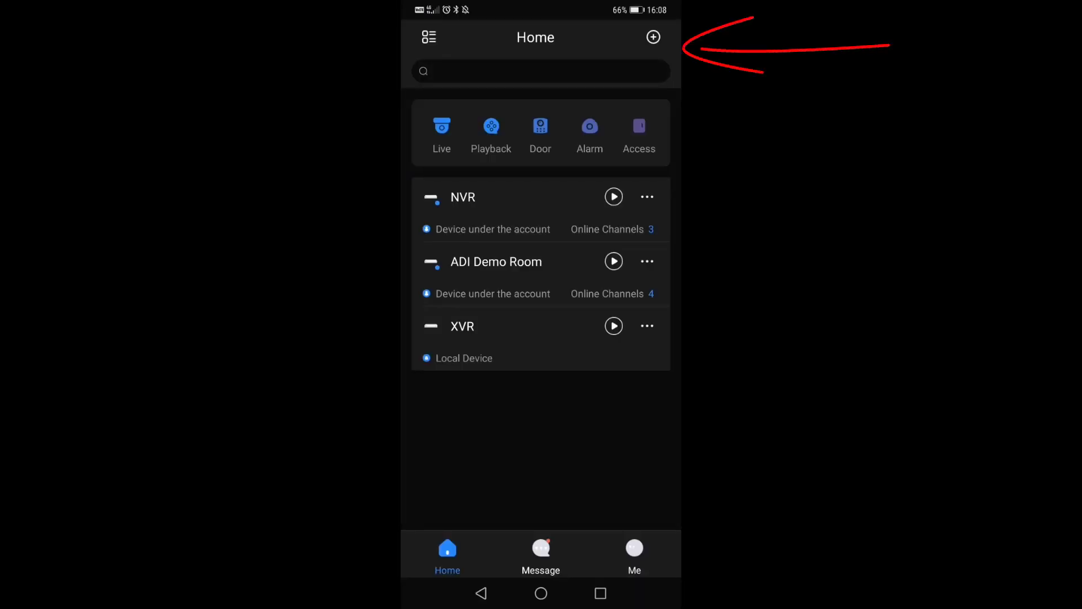
# Scan the recorder's serial-number QR code in DMSS and add it as an NVR device
pyautogui.click(653, 36)
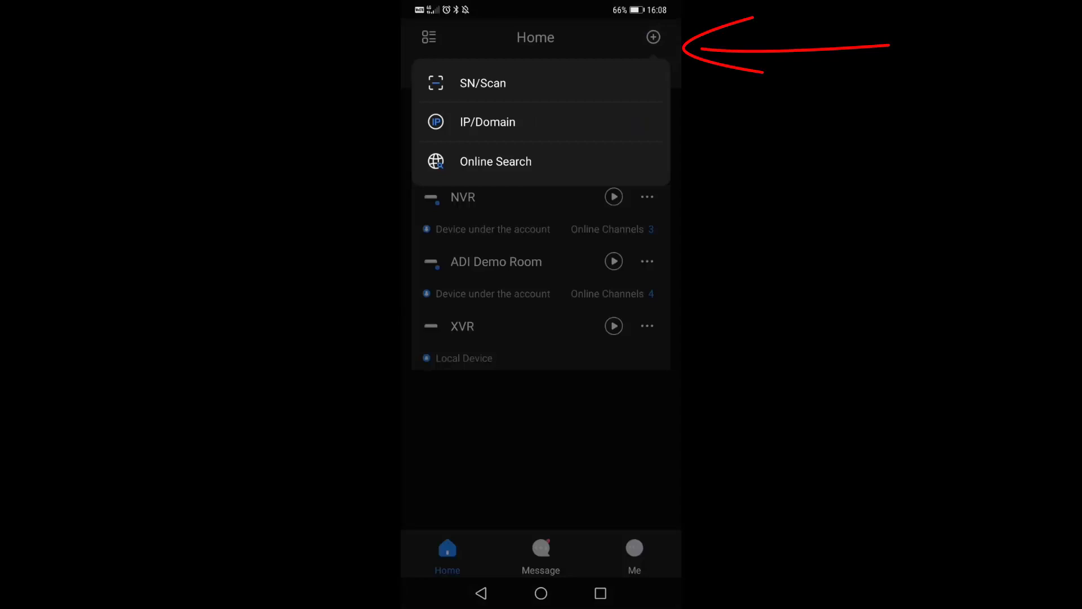
pyautogui.click(579, 80)
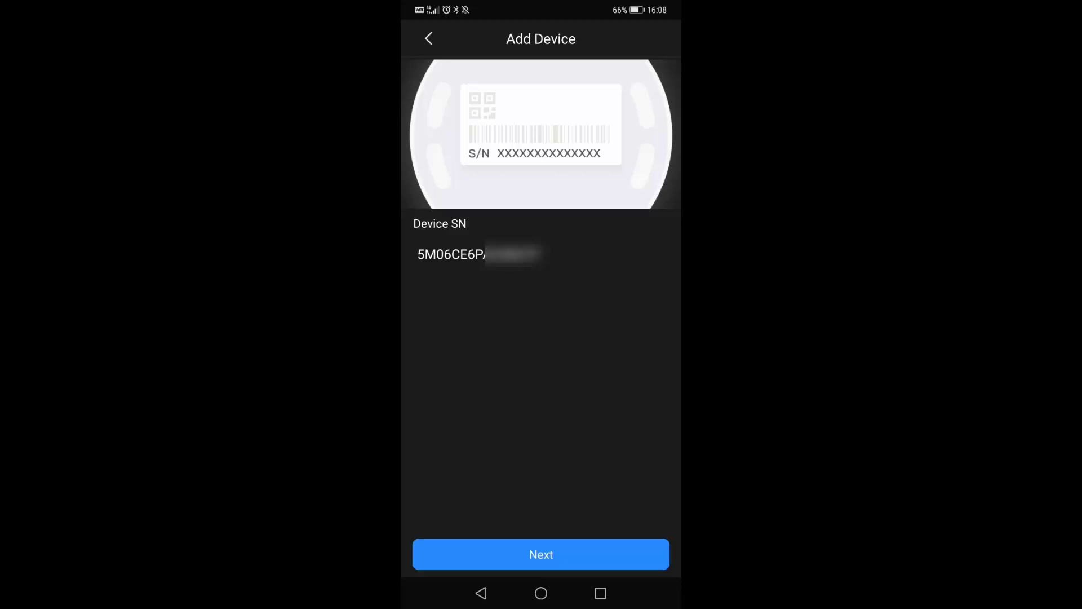
pyautogui.click(551, 550)
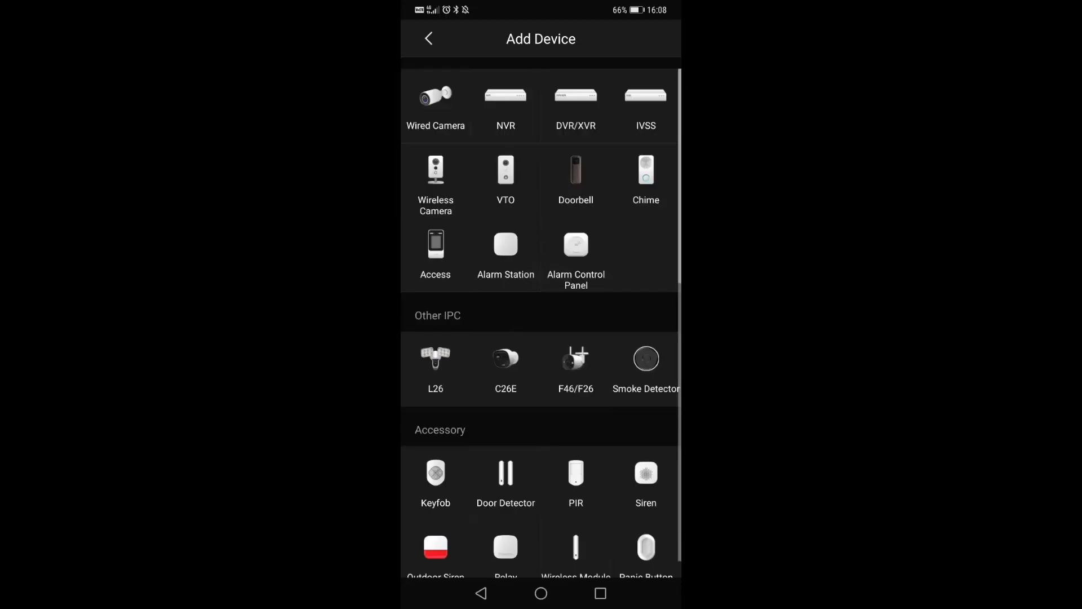
pyautogui.click(498, 105)
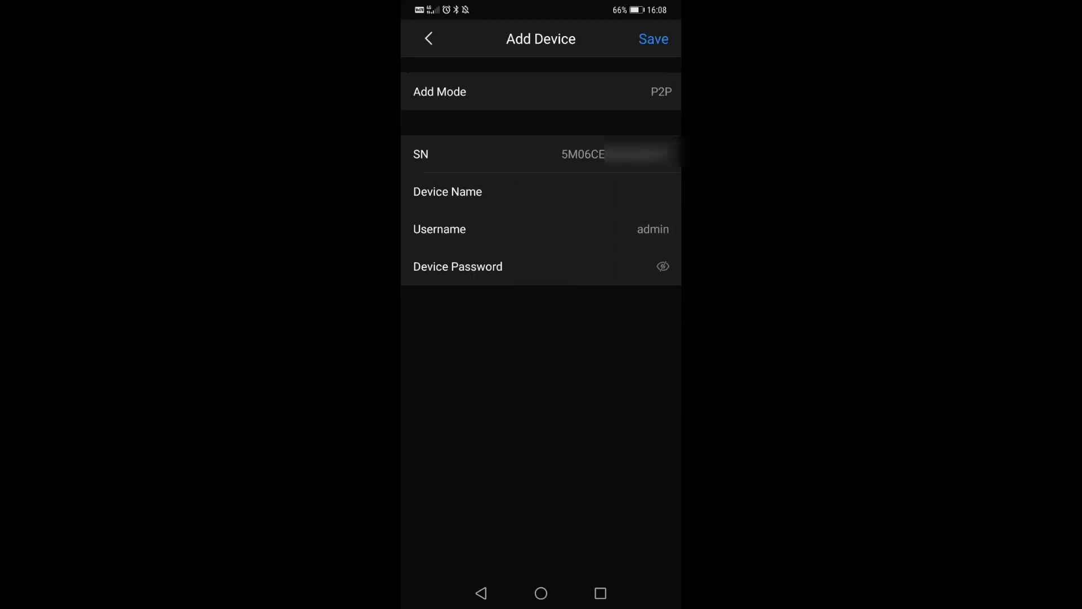
# Name the device Nvr, enter its device password, save, and accept the UTC+00:00 time zone with DST on
pyautogui.click(640, 191)
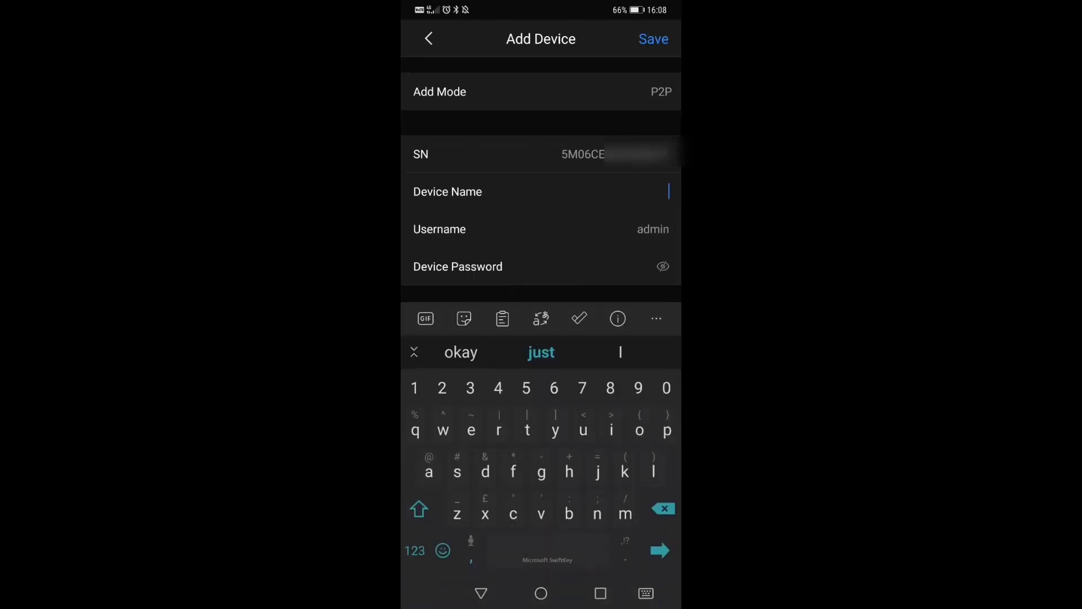
pyautogui.write('Nvr')
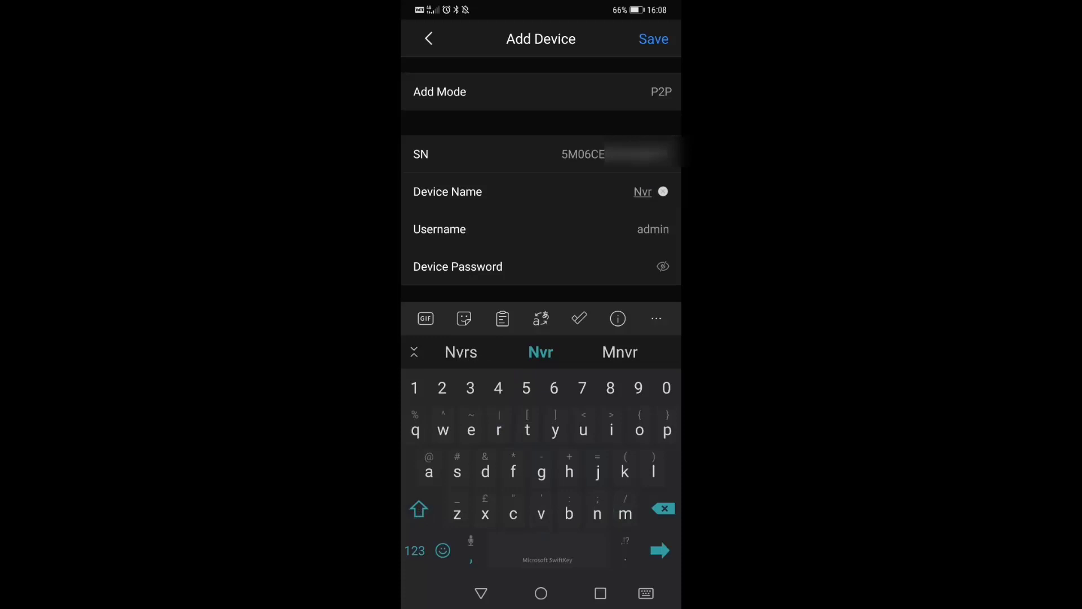
pyautogui.click(619, 228)
pyautogui.click(599, 267)
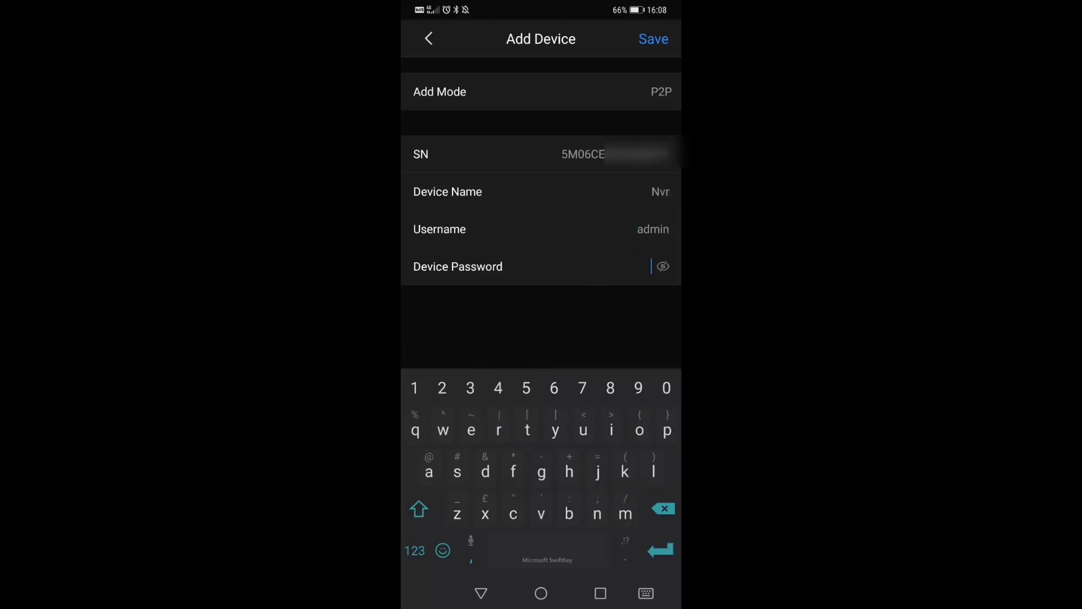
pyautogui.click(419, 509)
pyautogui.click(653, 39)
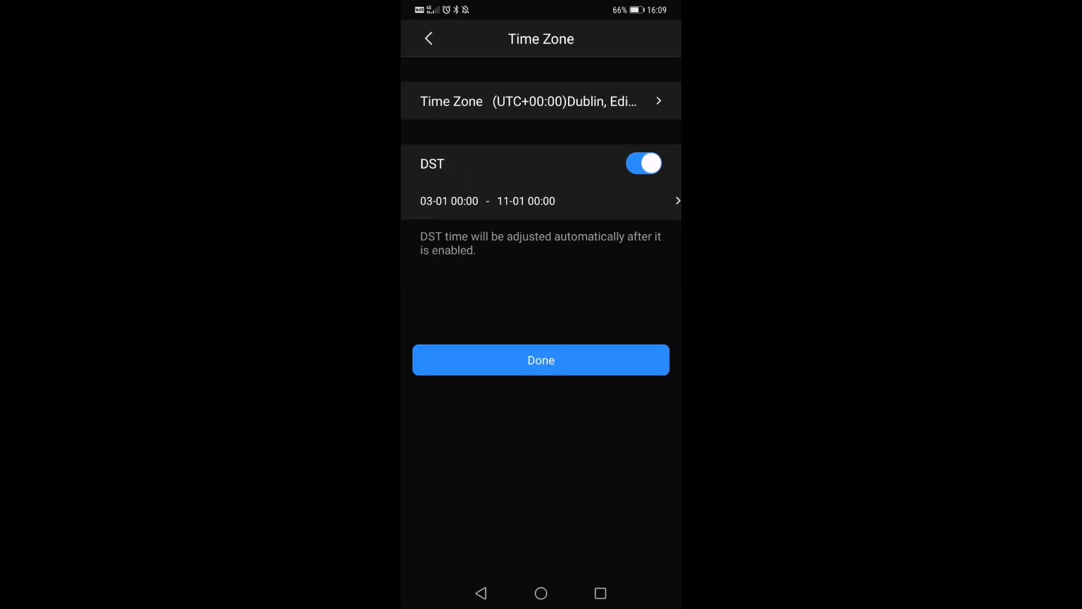
pyautogui.click(549, 359)
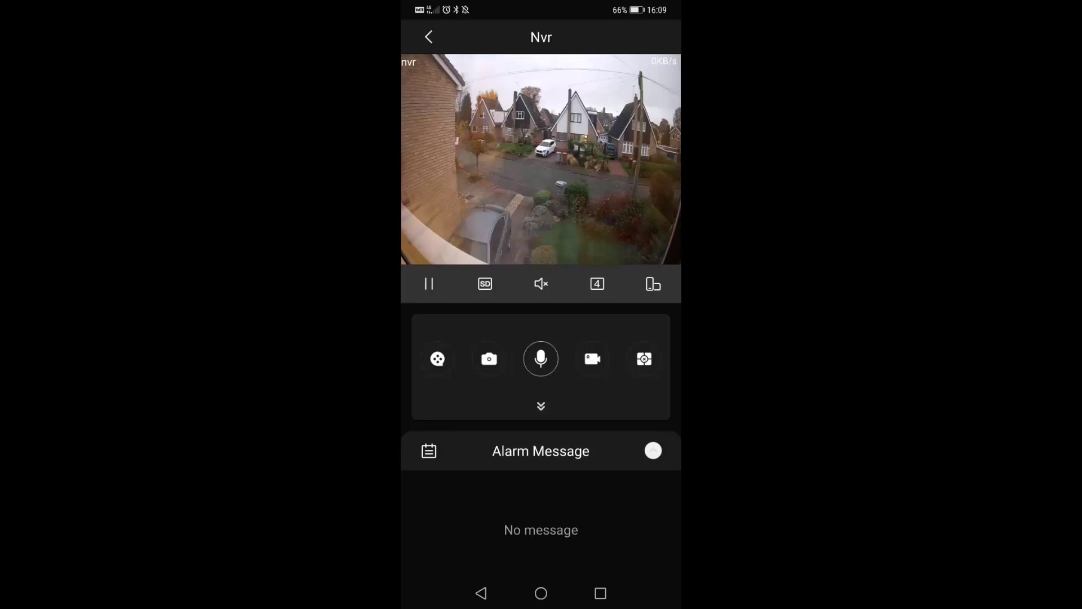
# Switch the Nvr live view to the four-pane grid, then back to the full-size street camera
pyautogui.doubleClick(593, 191)
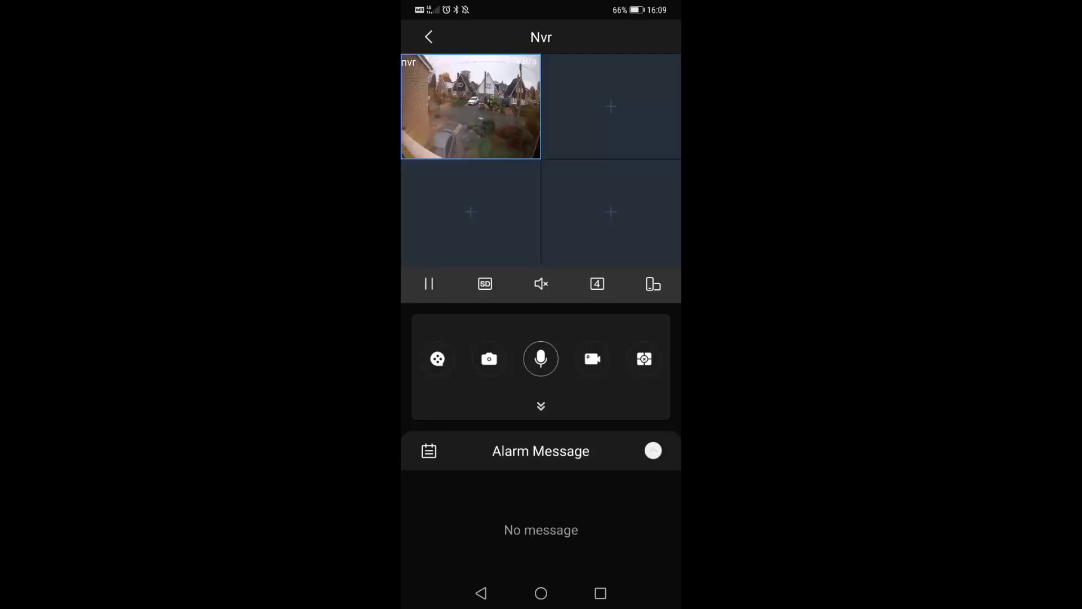
pyautogui.doubleClick(483, 110)
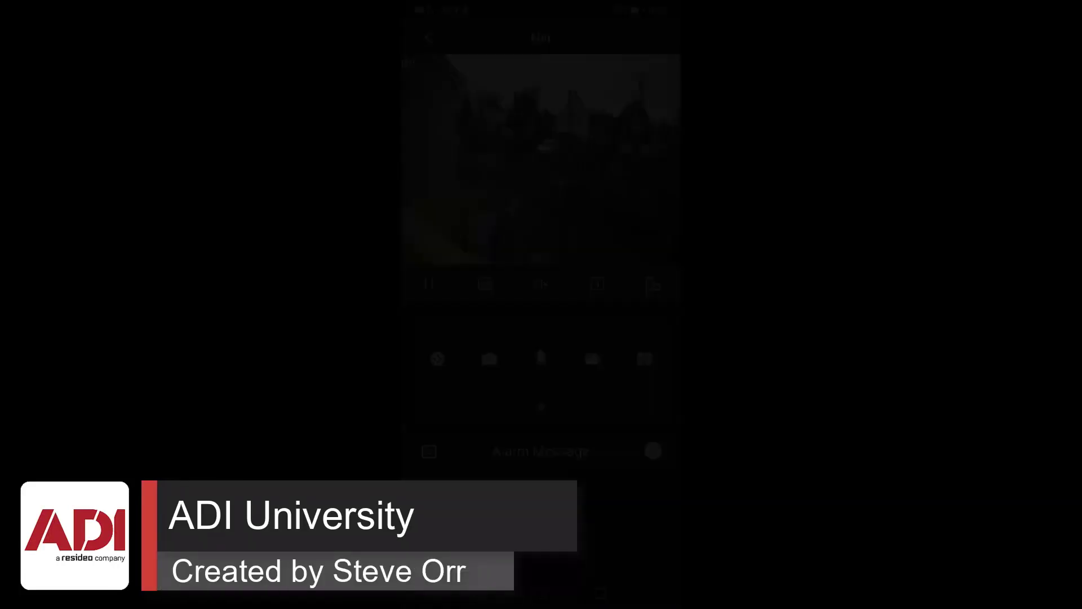